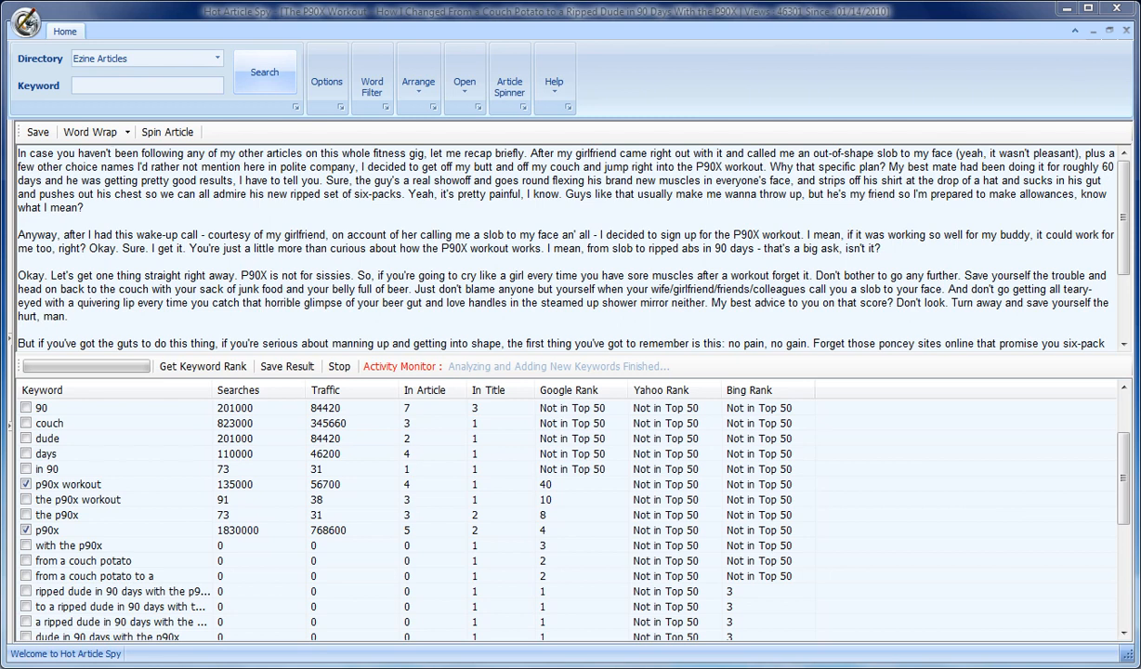
{"action": "right_click", "coordinate": [247, 438]}
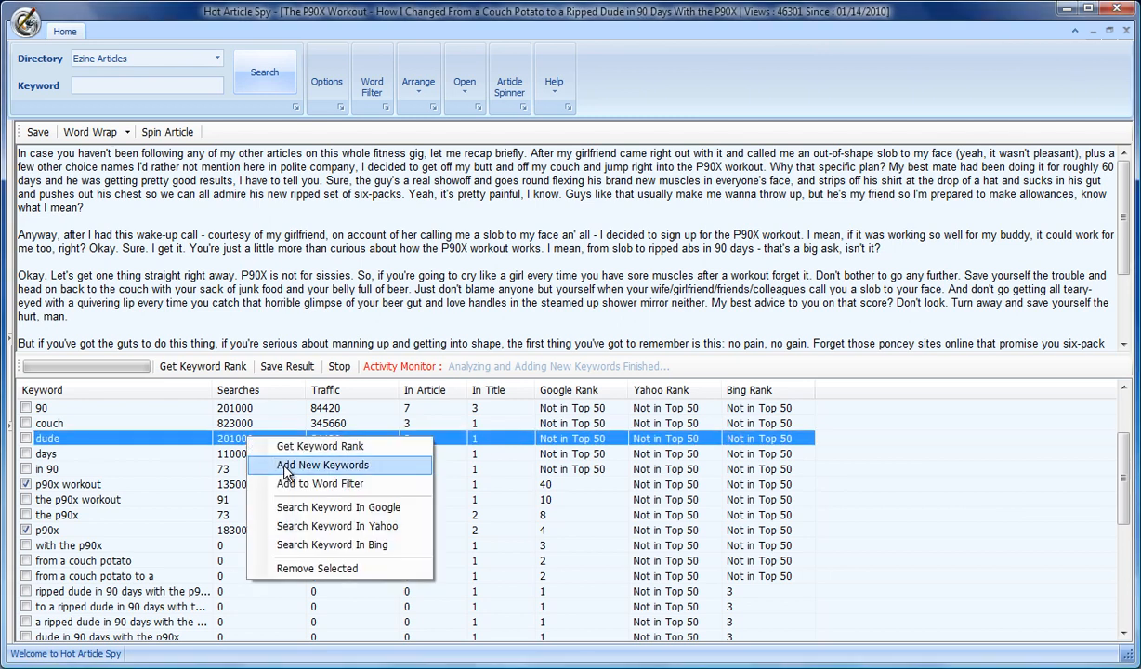
{"action": "left_click", "coordinate": [282, 466]}
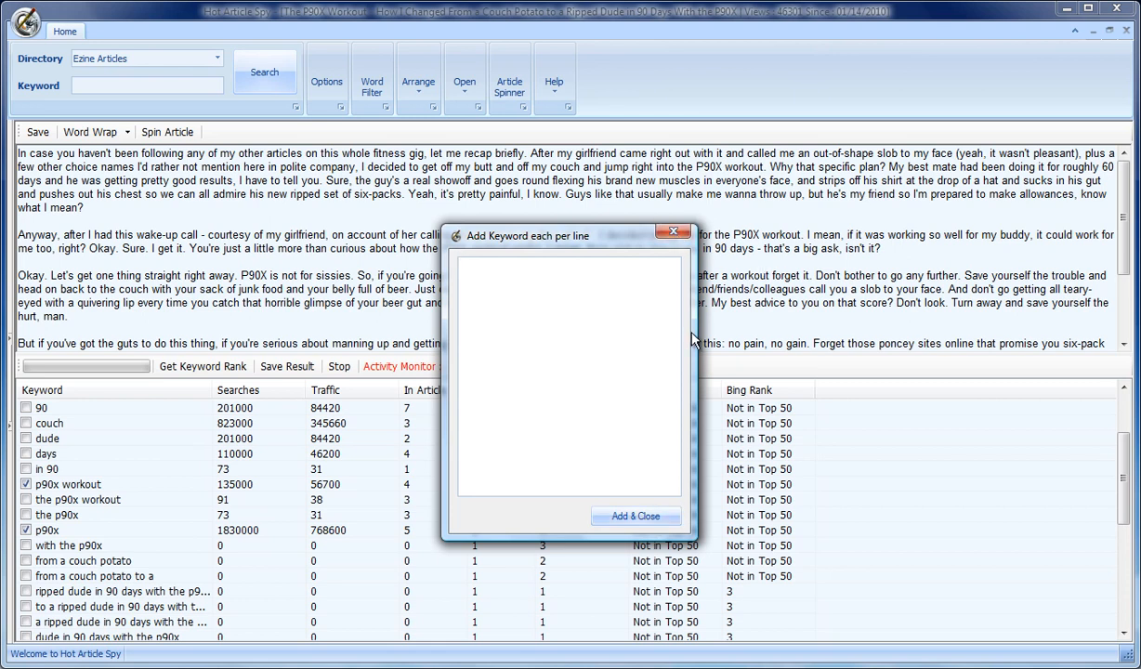
{"action": "left_click", "coordinate": [670, 231]}
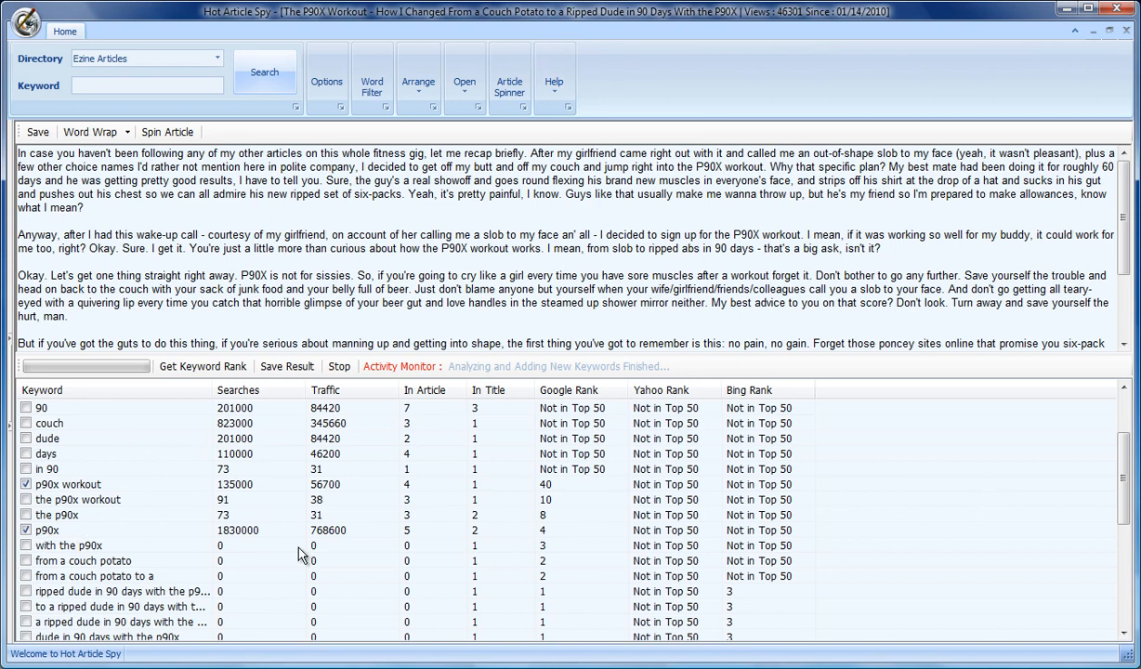
Step: Open the loaded P90X workout article in the Article Spinner
{"action": "left_click", "coordinate": [534, 528]}
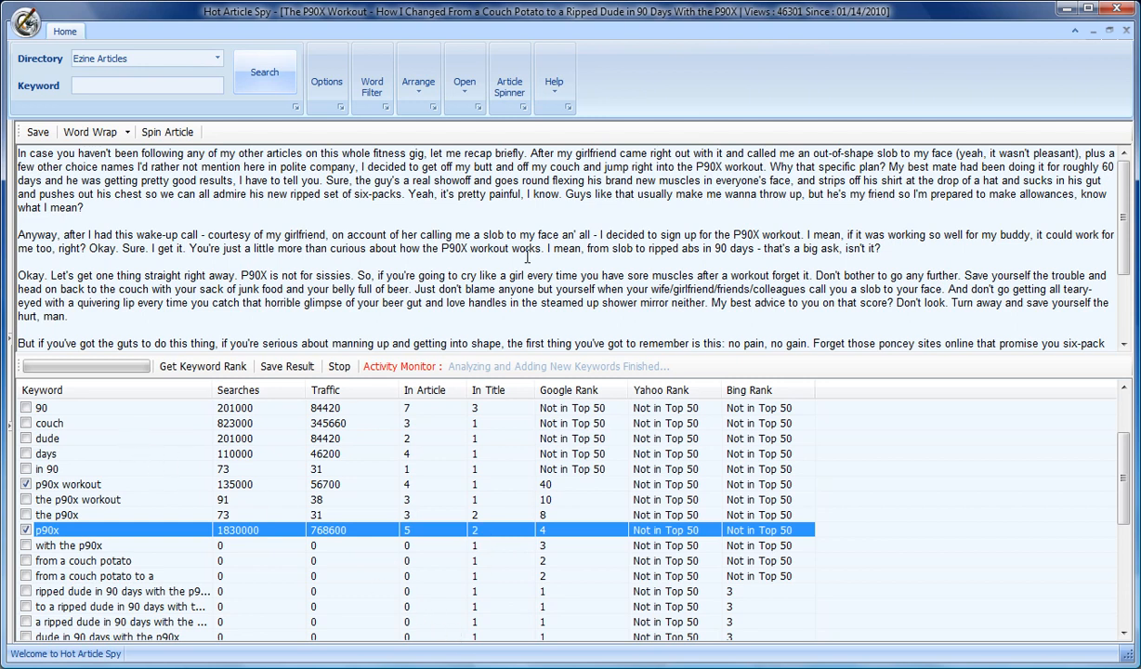
{"action": "left_click", "coordinate": [164, 133]}
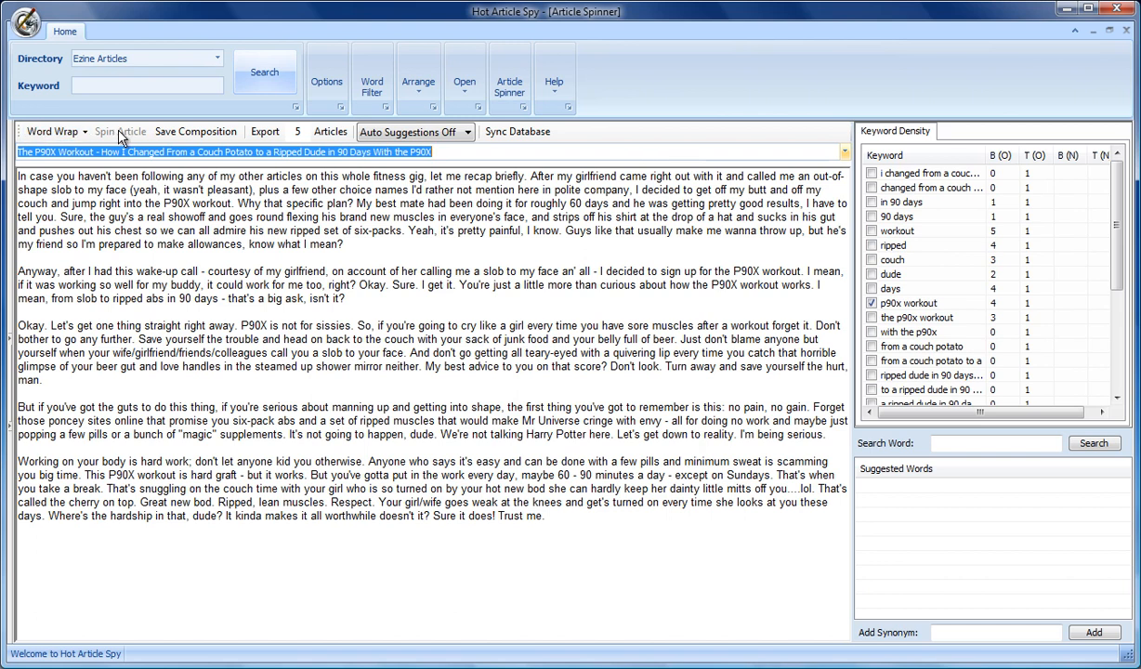
Step: Widen the keyword density panel and set the auto suggestions source to My Favorites
{"action": "left_click", "coordinate": [853, 188]}
{"action": "left_click_drag", "start_coordinate": [853, 188], "coordinate": [806, 189]}
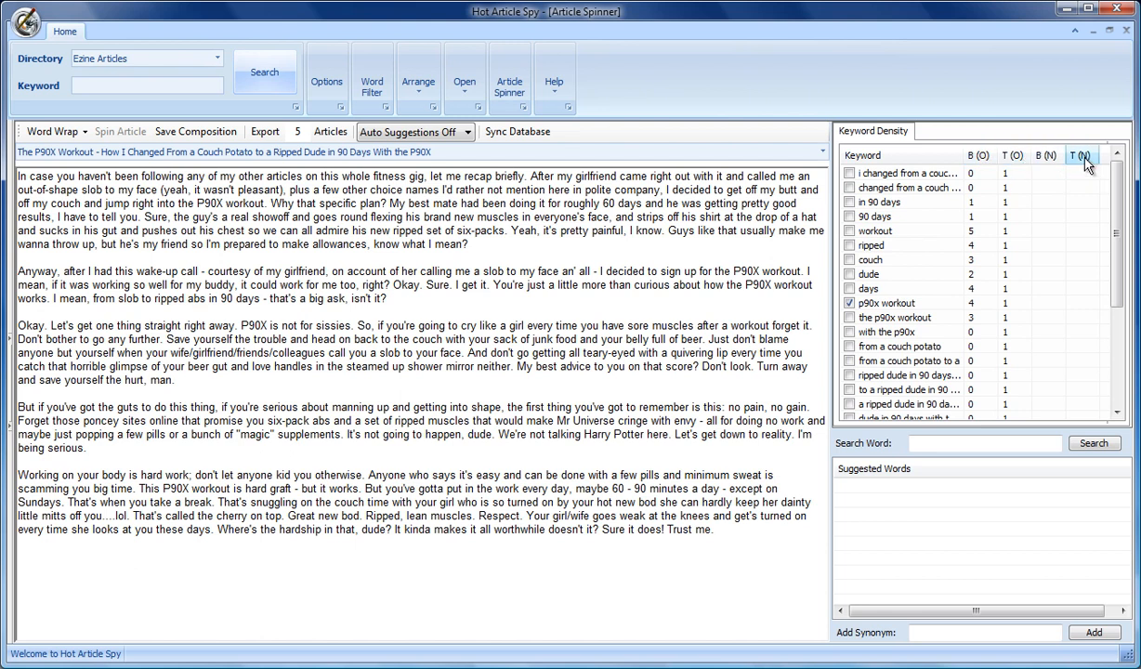
{"action": "left_click_drag", "start_coordinate": [1118, 244], "coordinate": [1133, 191]}
{"action": "left_click", "coordinate": [468, 136]}
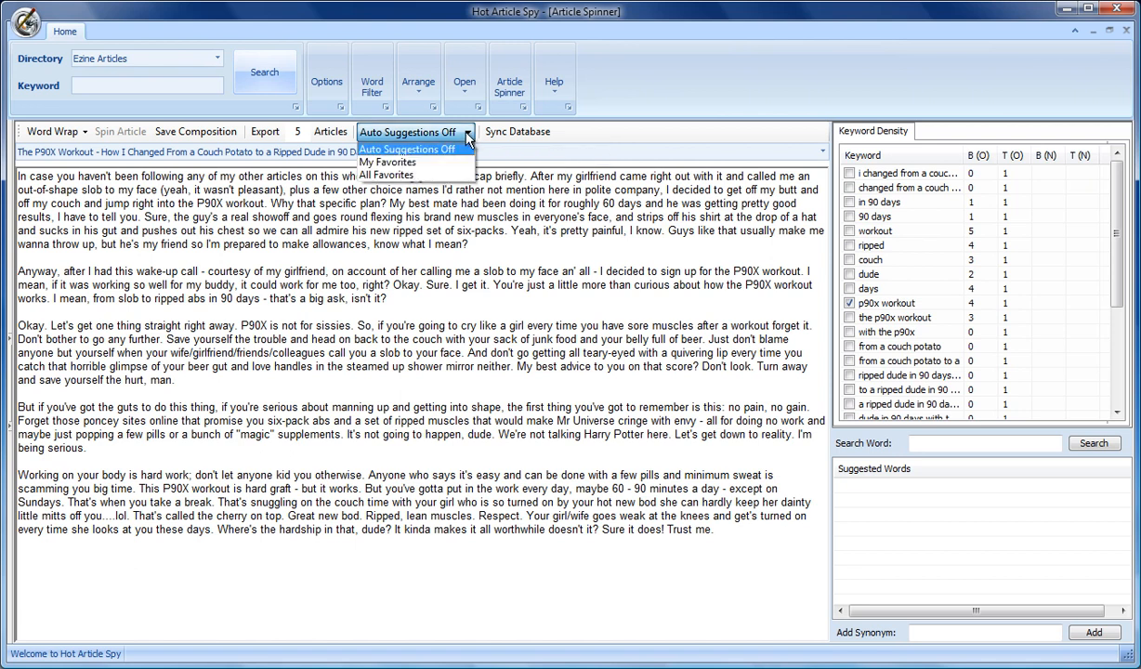
{"action": "left_click", "coordinate": [407, 162]}
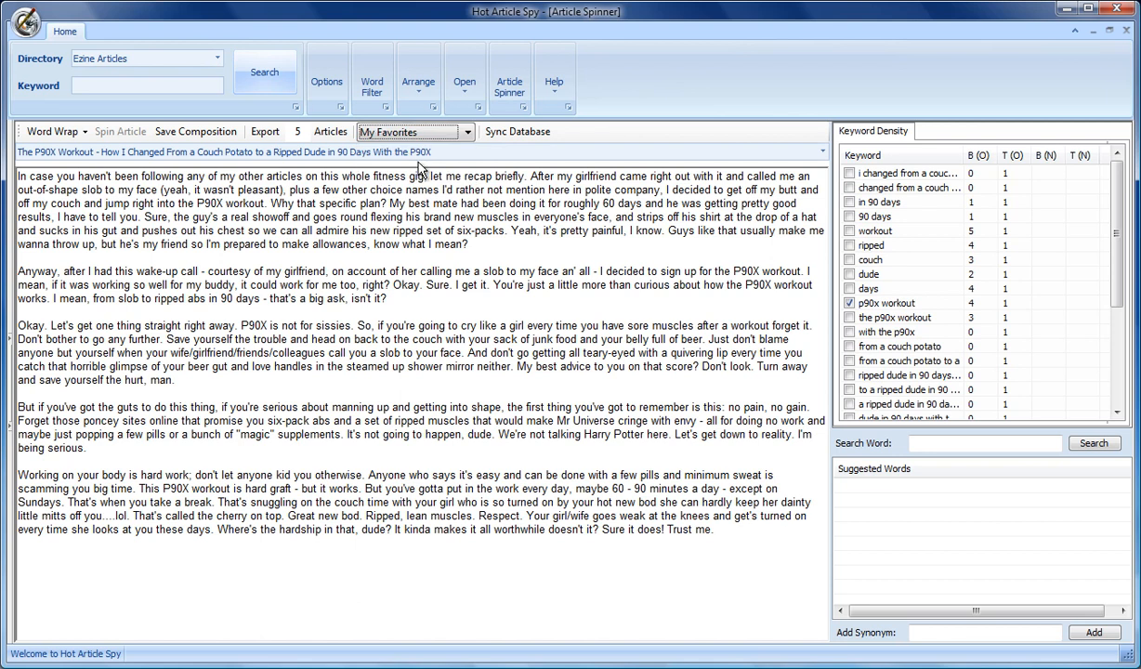
Step: Save the composition as a RichText file named P90X Secre
{"action": "key", "text": "ctrl+s"}
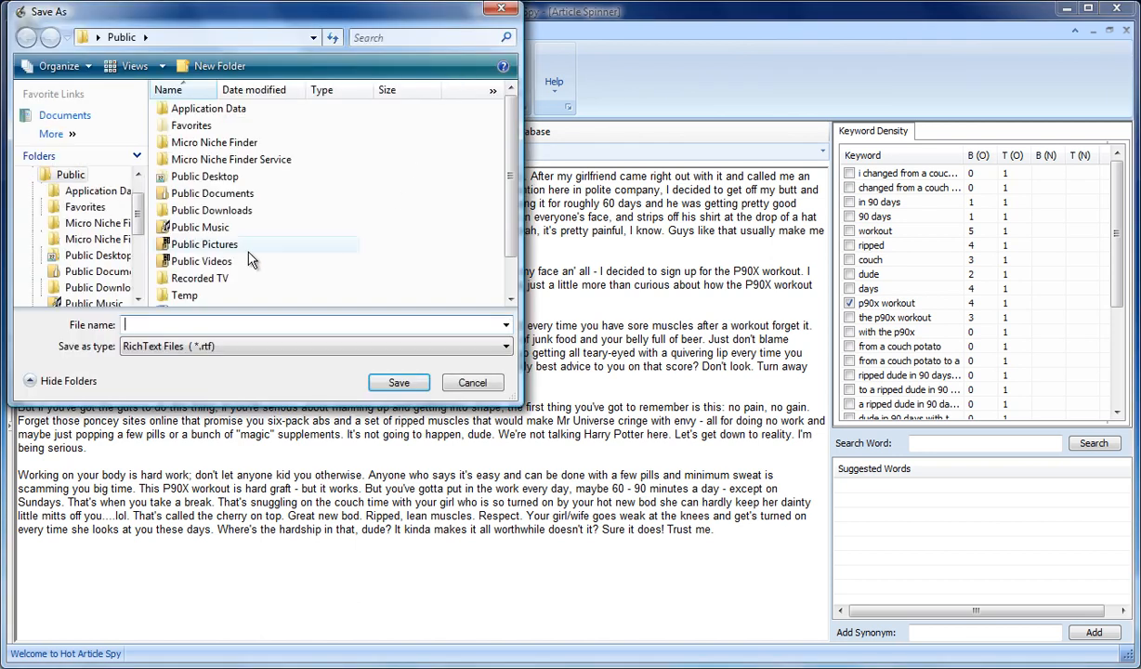
{"action": "left_click", "coordinate": [162, 324]}
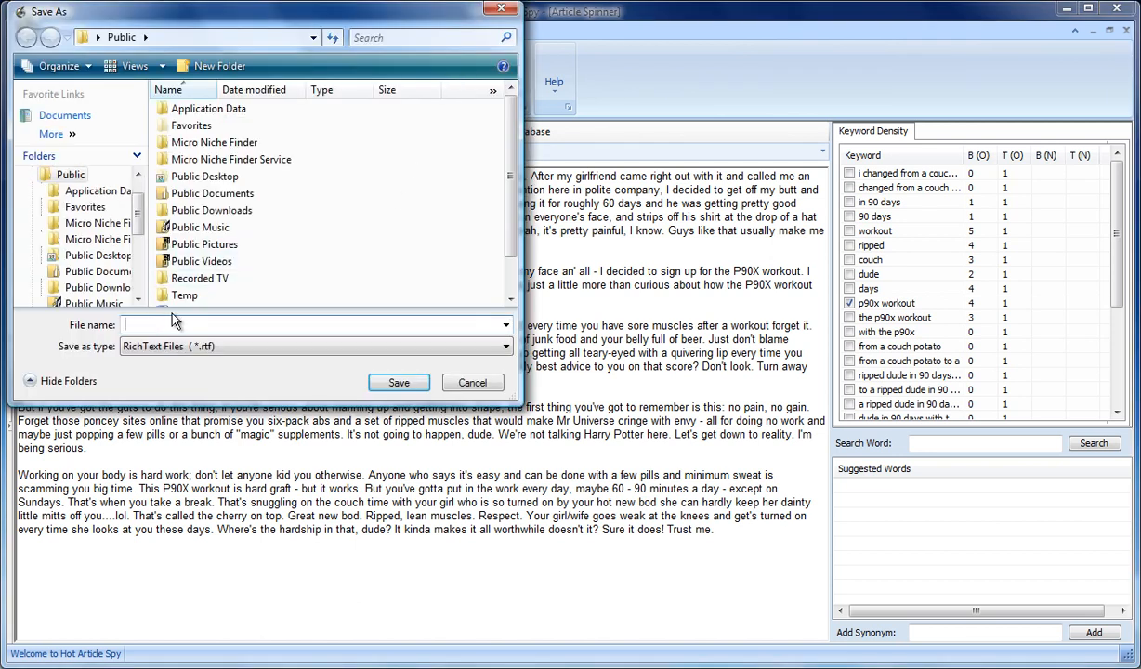
{"action": "type", "text": "P90X Secre"}
{"action": "key", "text": "Return"}
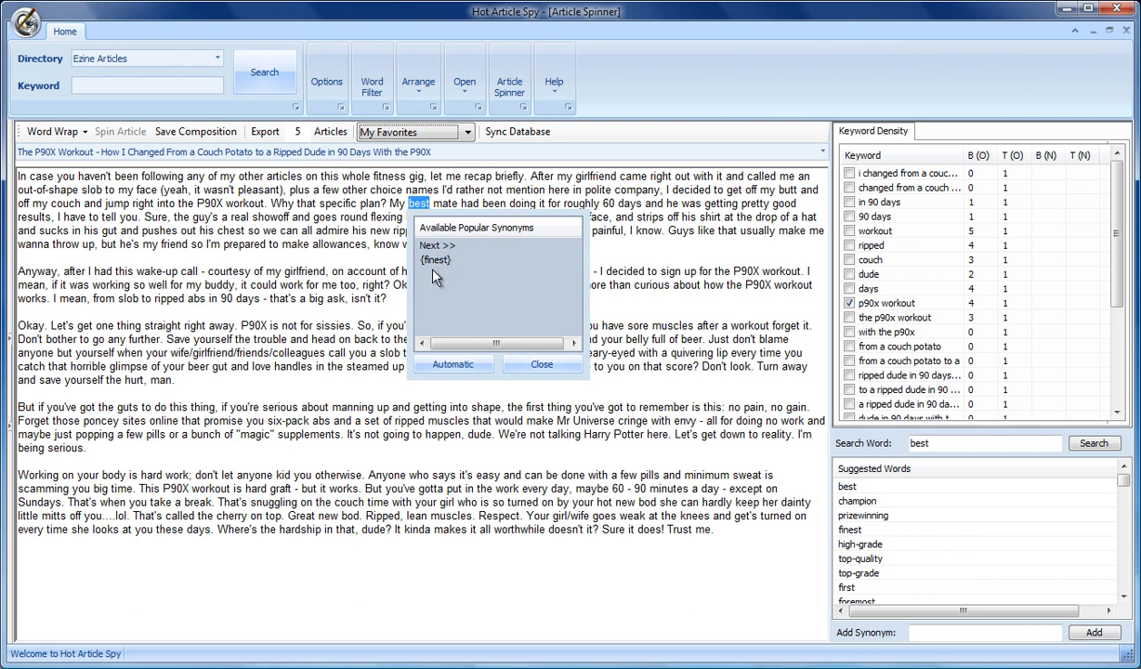
Step: Skip the first suggested 'best' and spin the next 'best' with the {finest} suggestion
{"action": "left_click", "coordinate": [433, 245]}
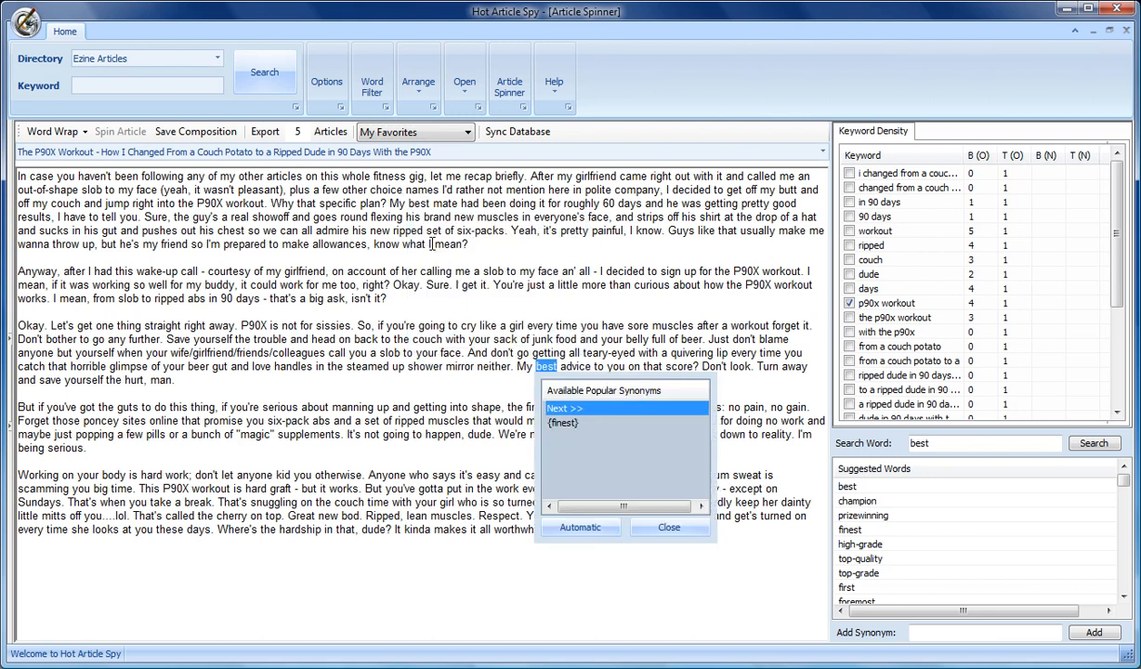
{"action": "left_click", "coordinate": [562, 423]}
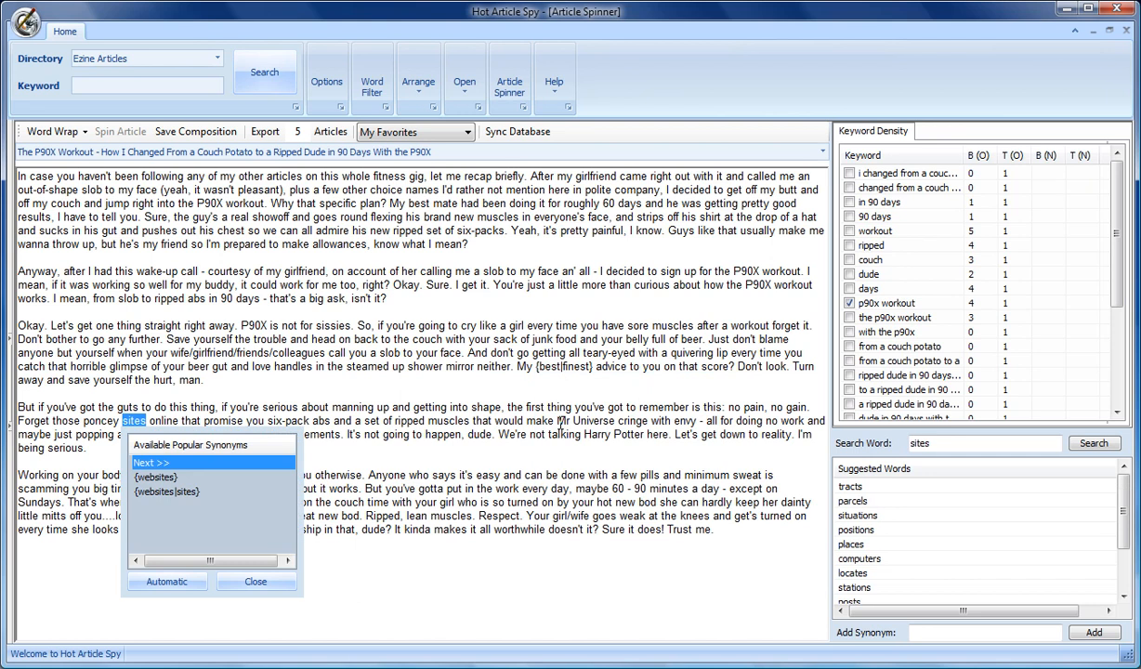
Step: Spin 'sites' with the {websites|sites} suggestion
{"action": "left_click", "coordinate": [156, 492]}
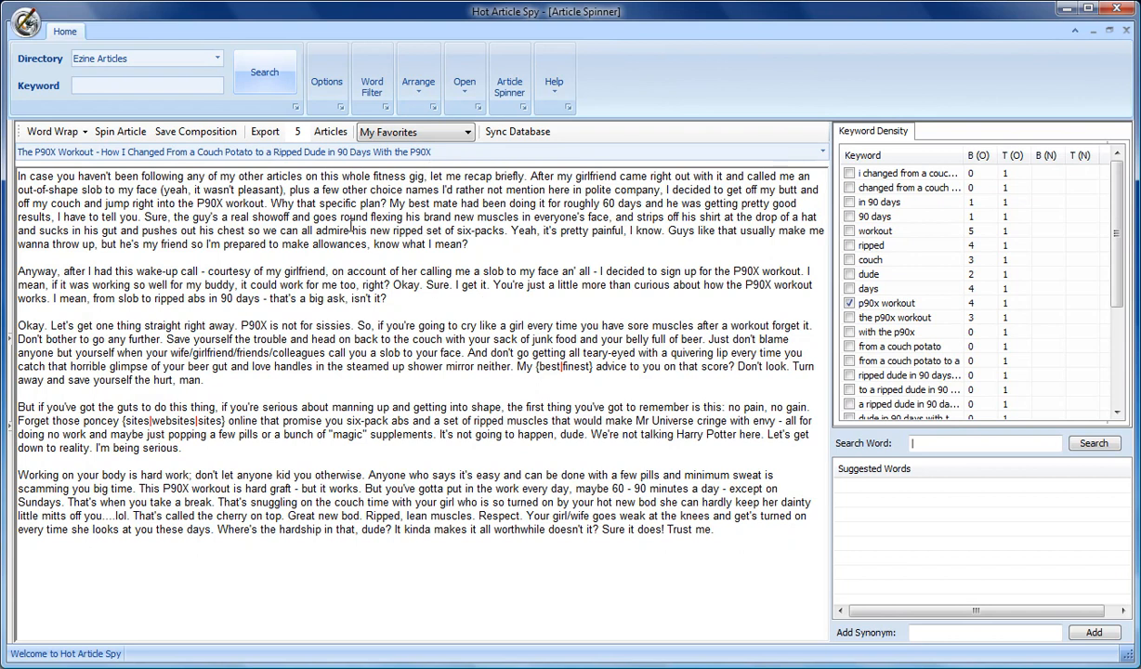
{"action": "double_click", "coordinate": [133, 421]}
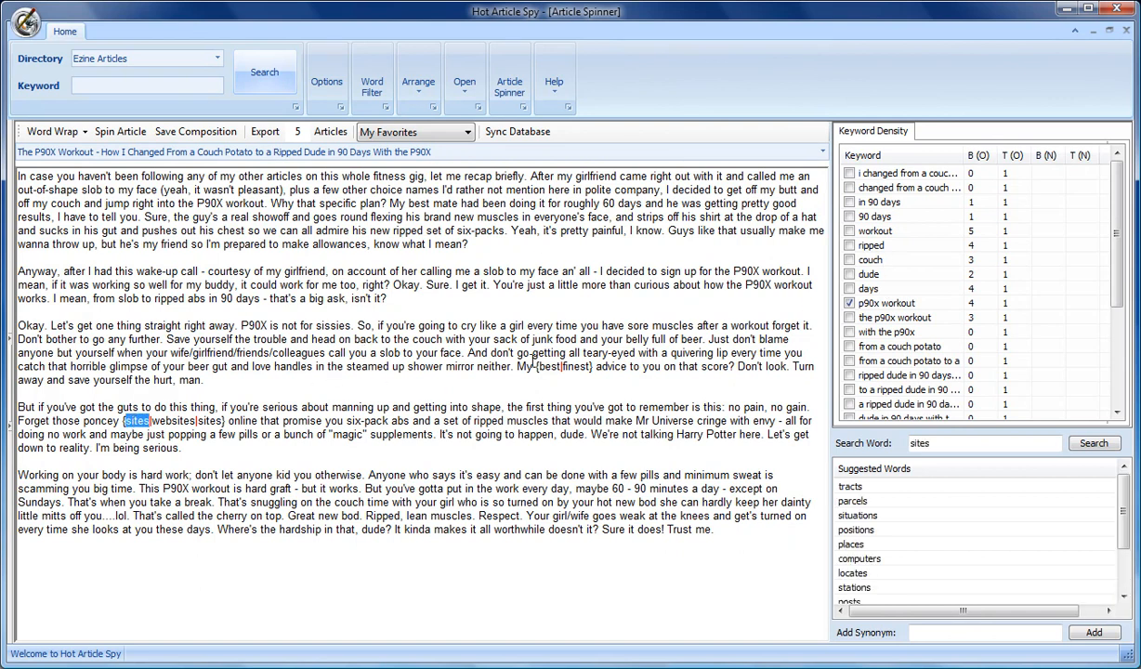
{"action": "double_click", "coordinate": [548, 366]}
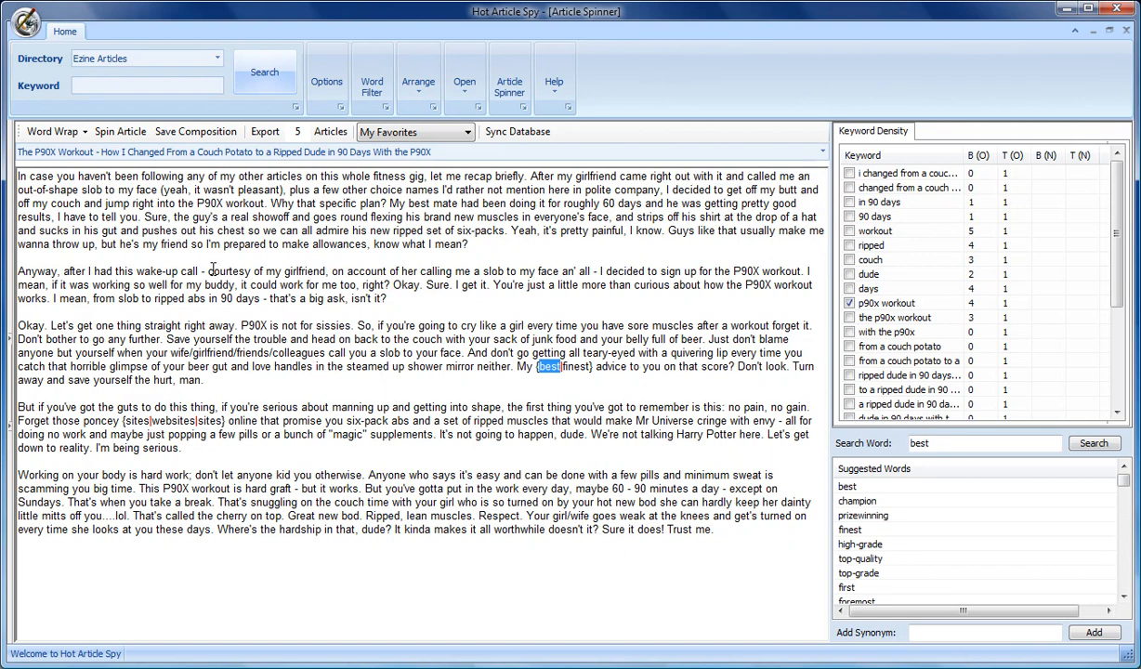
Step: Add 'have not' as a synonym for 'haven't' and insert it into the spin
{"action": "double_click", "coordinate": [95, 175]}
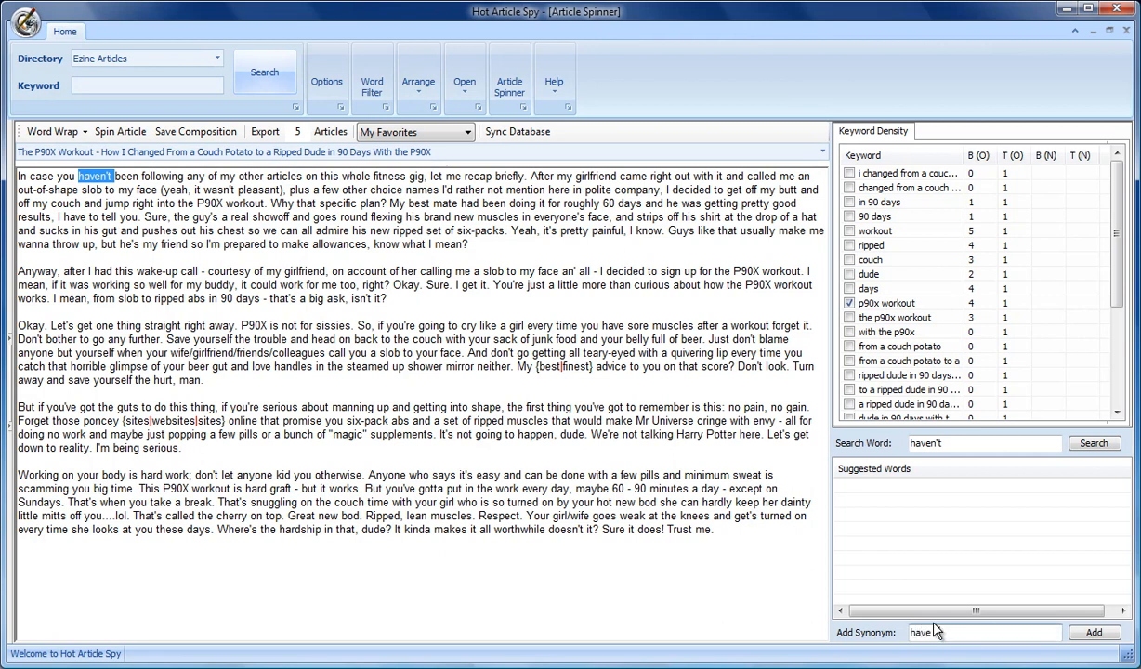
{"action": "left_click", "coordinate": [1091, 632]}
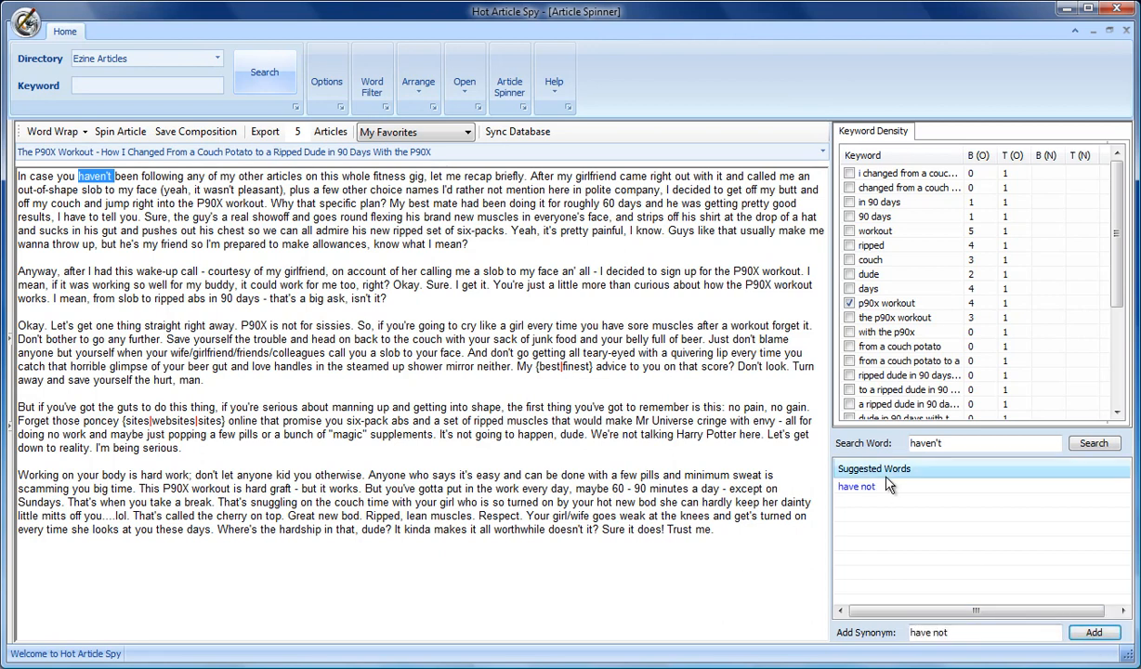
{"action": "right_click", "coordinate": [870, 487]}
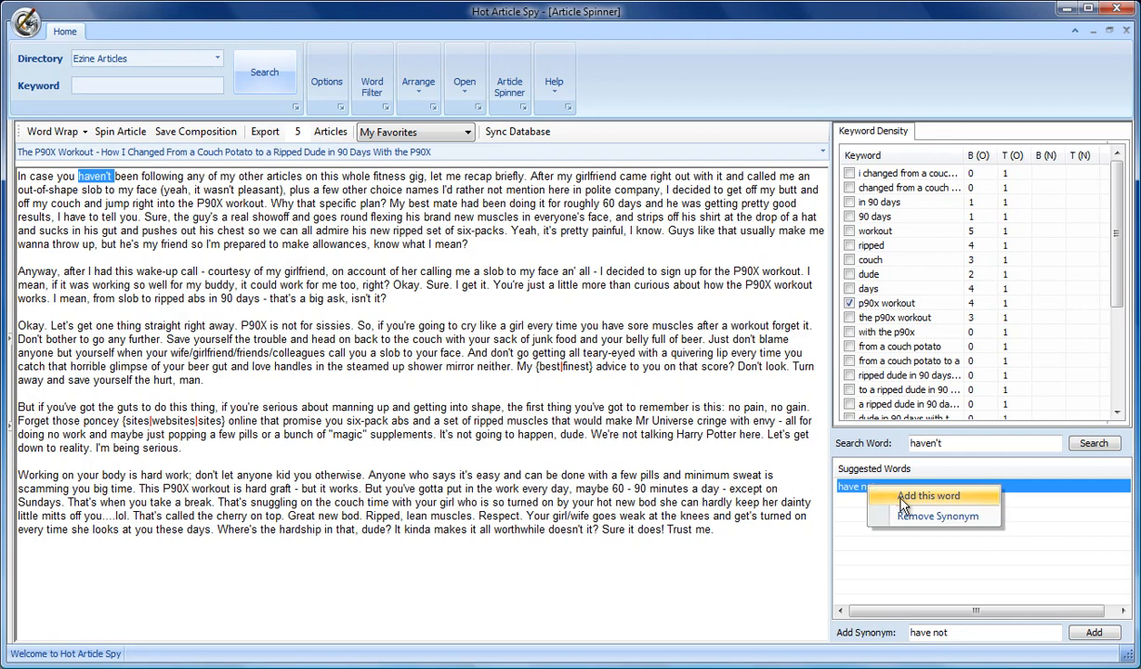
{"action": "left_click", "coordinate": [903, 498]}
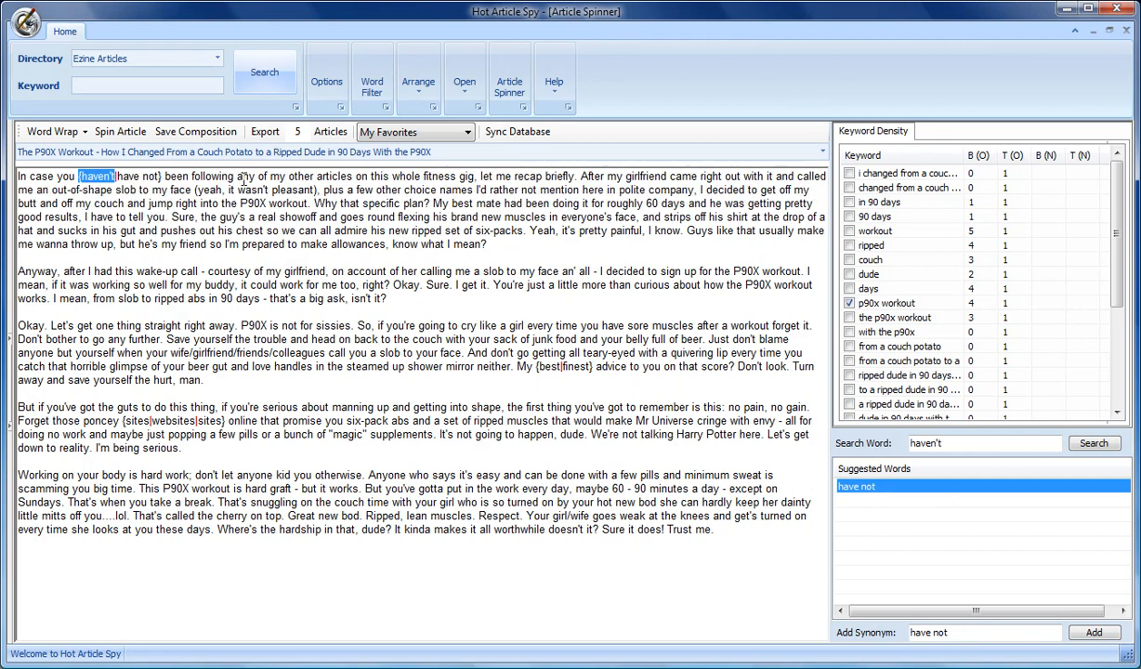
Step: Spin 'following' in the first sentence with the suggested synonym 'pursuing'
{"action": "left_click", "coordinate": [131, 177]}
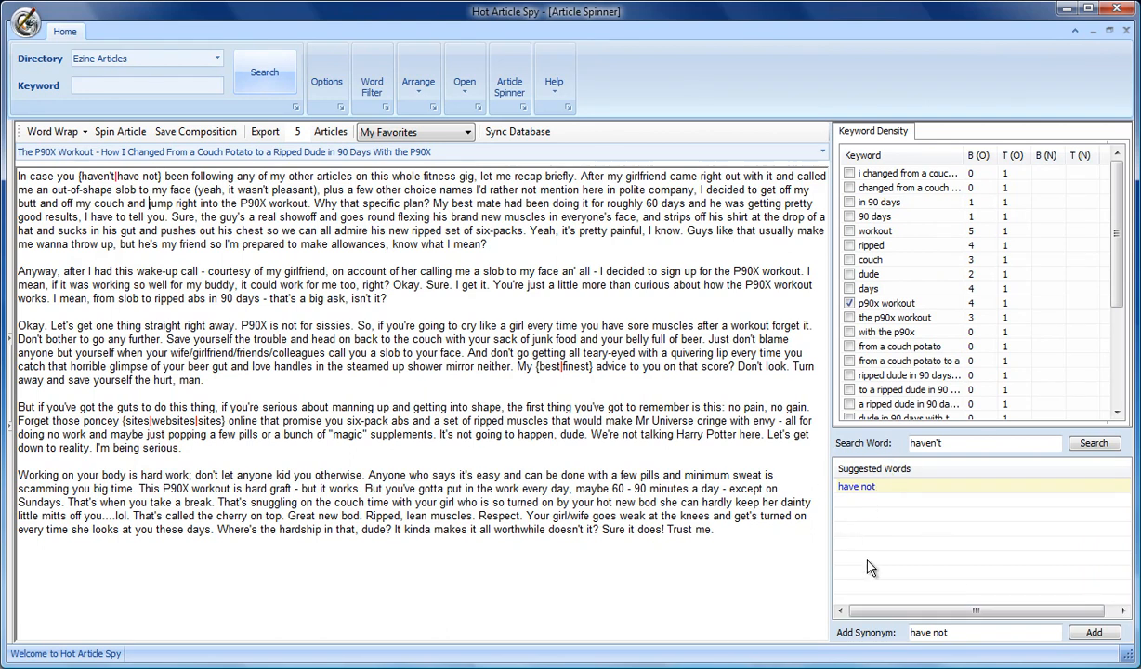
{"action": "double_click", "coordinate": [174, 176]}
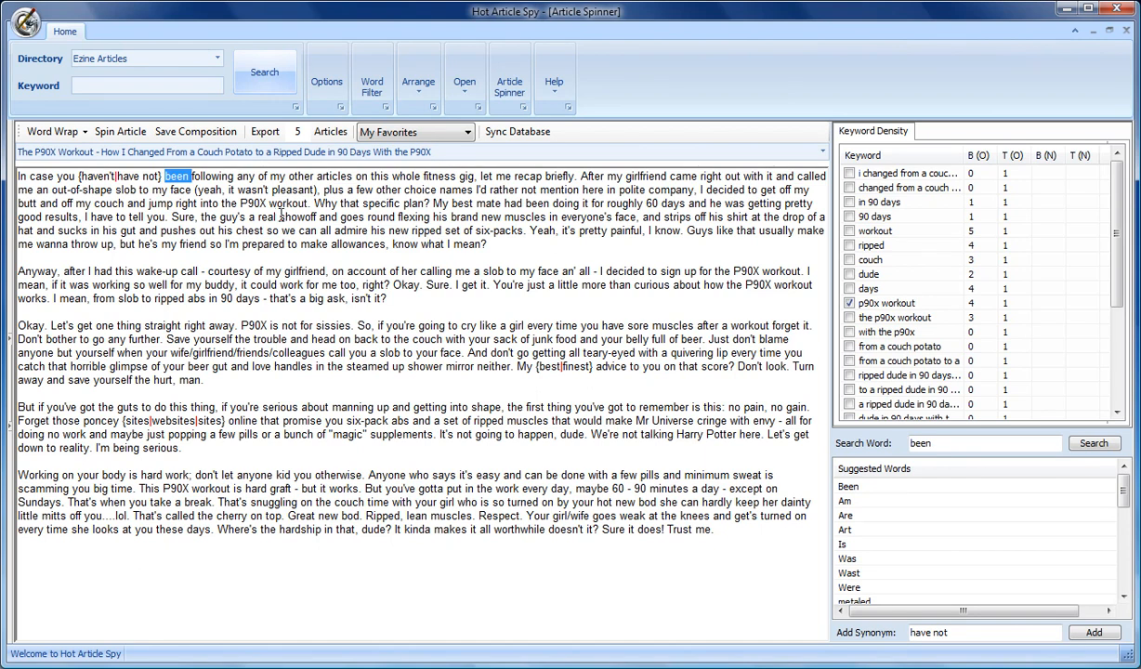
{"action": "double_click", "coordinate": [224, 175]}
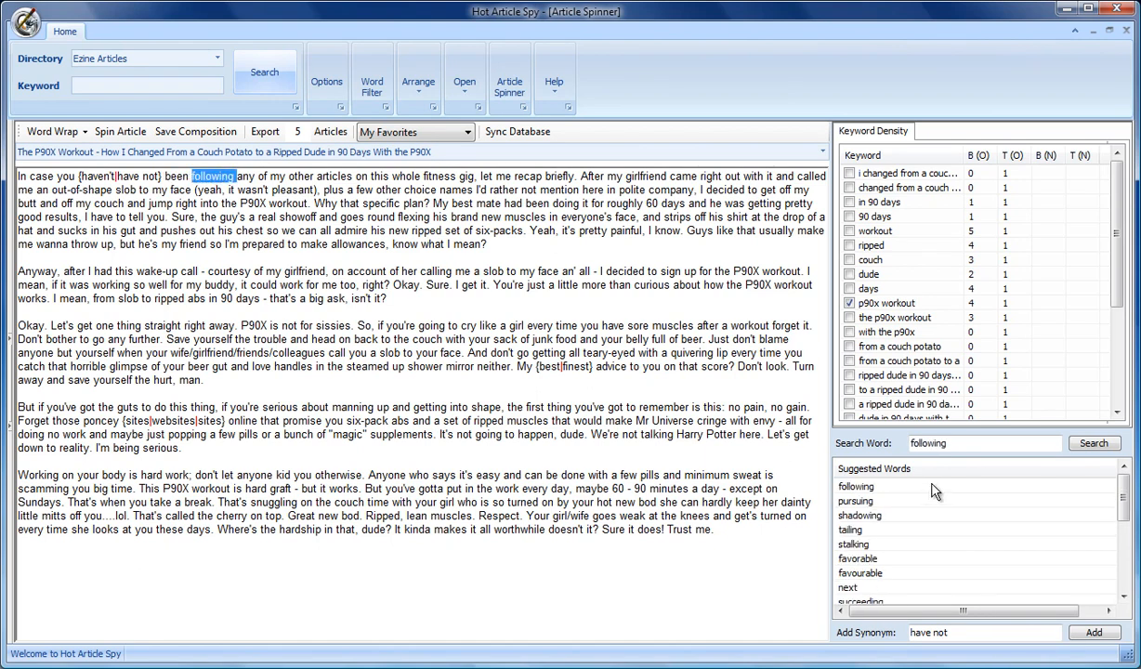
{"action": "left_click", "coordinate": [847, 501]}
{"action": "right_click", "coordinate": [847, 501]}
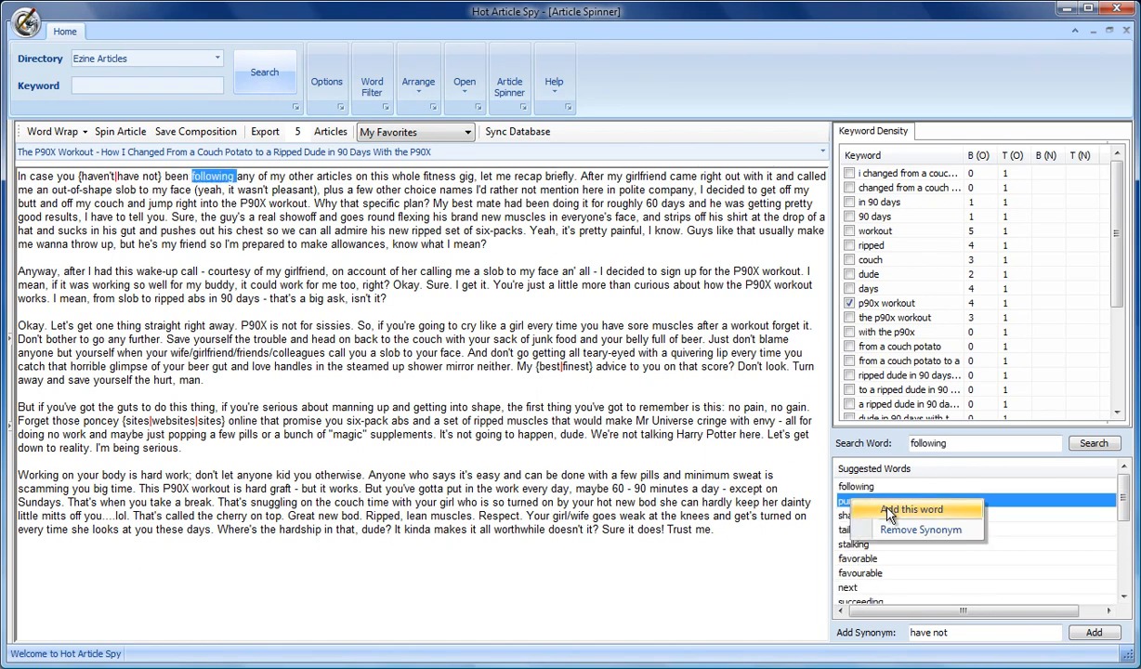
{"action": "left_click", "coordinate": [878, 509]}
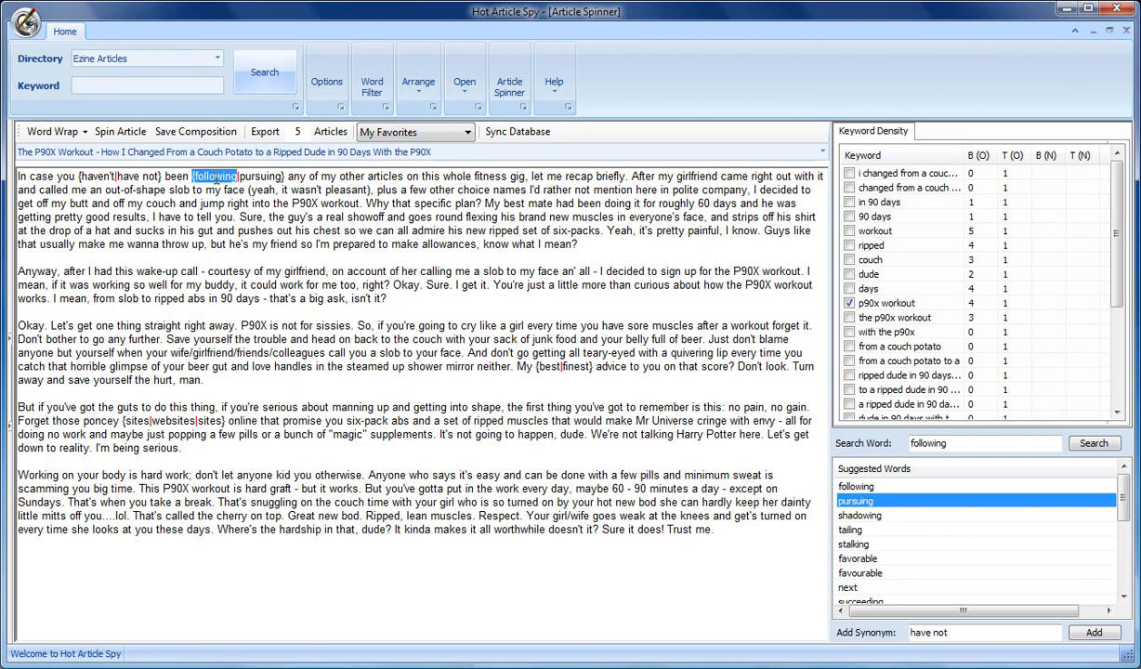
Step: Spin 'whole' in the first sentence with the suggested synonym 'entire'
{"action": "left_click", "coordinate": [377, 177]}
{"action": "double_click", "coordinate": [377, 176]}
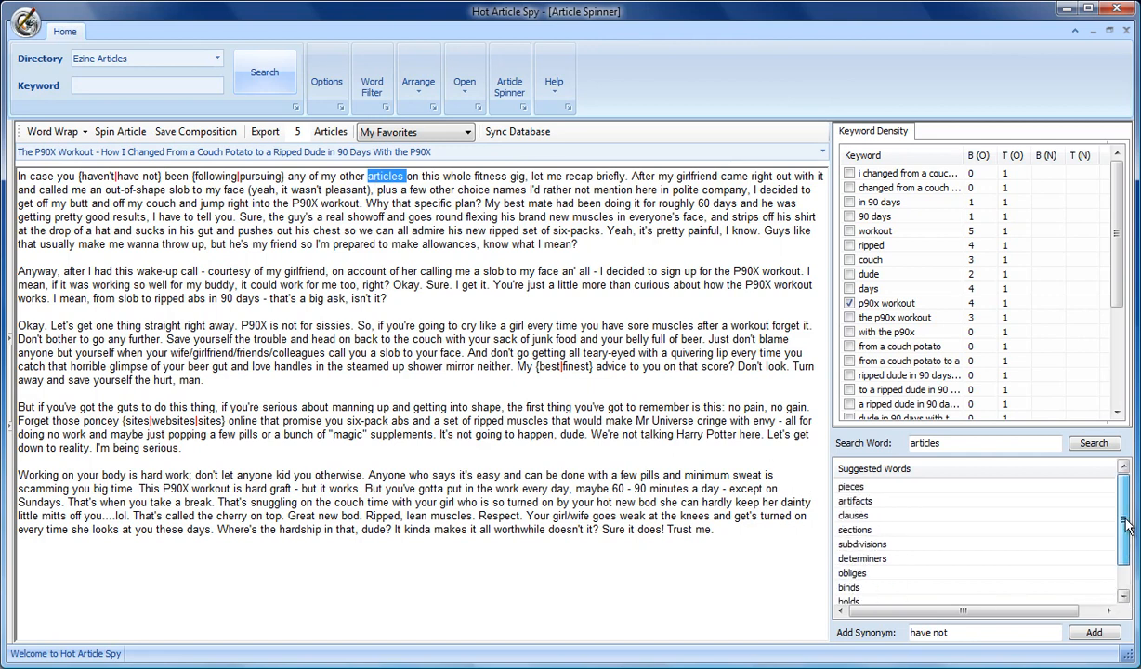
{"action": "left_click", "coordinate": [450, 178]}
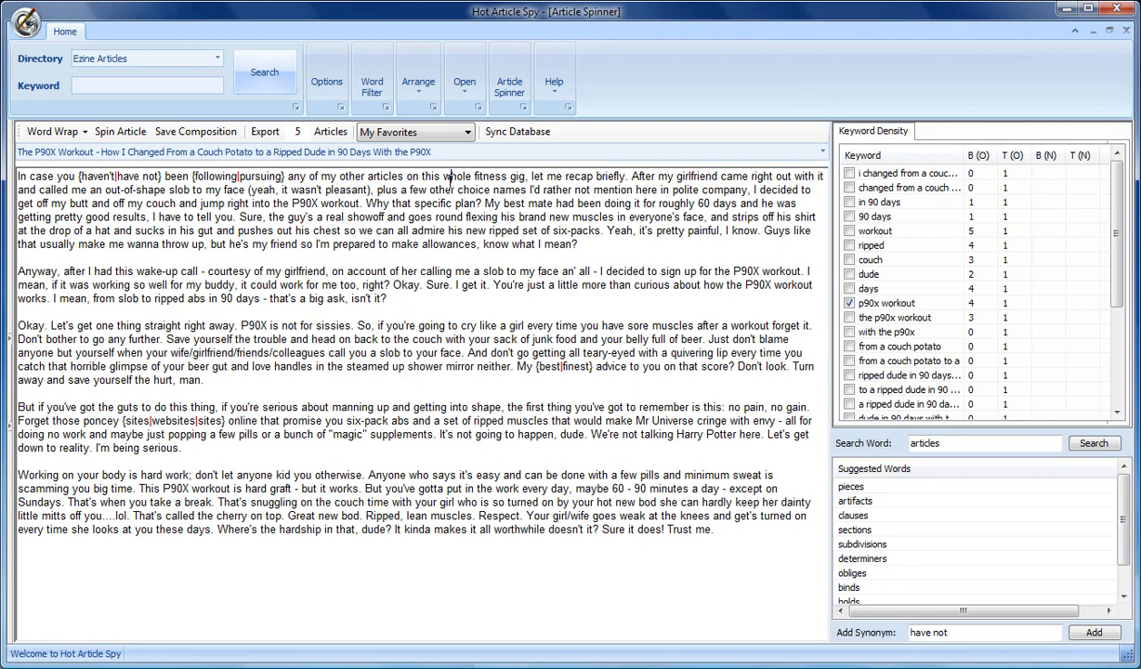
{"action": "double_click", "coordinate": [456, 178]}
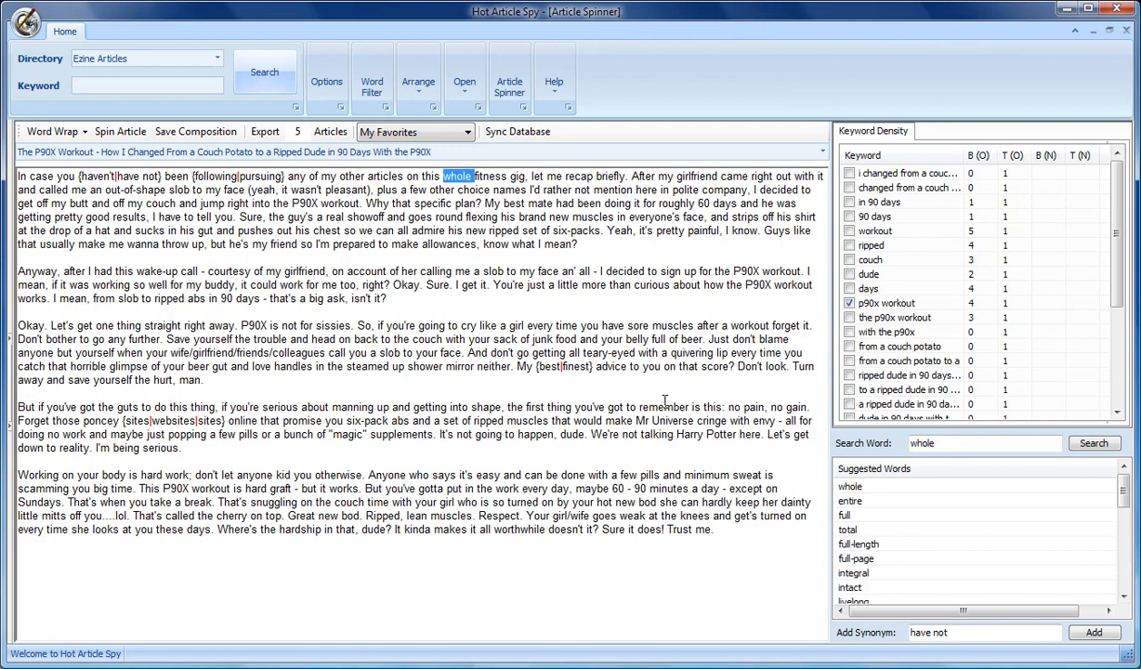
{"action": "left_click", "coordinate": [846, 501]}
{"action": "right_click", "coordinate": [846, 502]}
{"action": "left_click", "coordinate": [892, 513]}
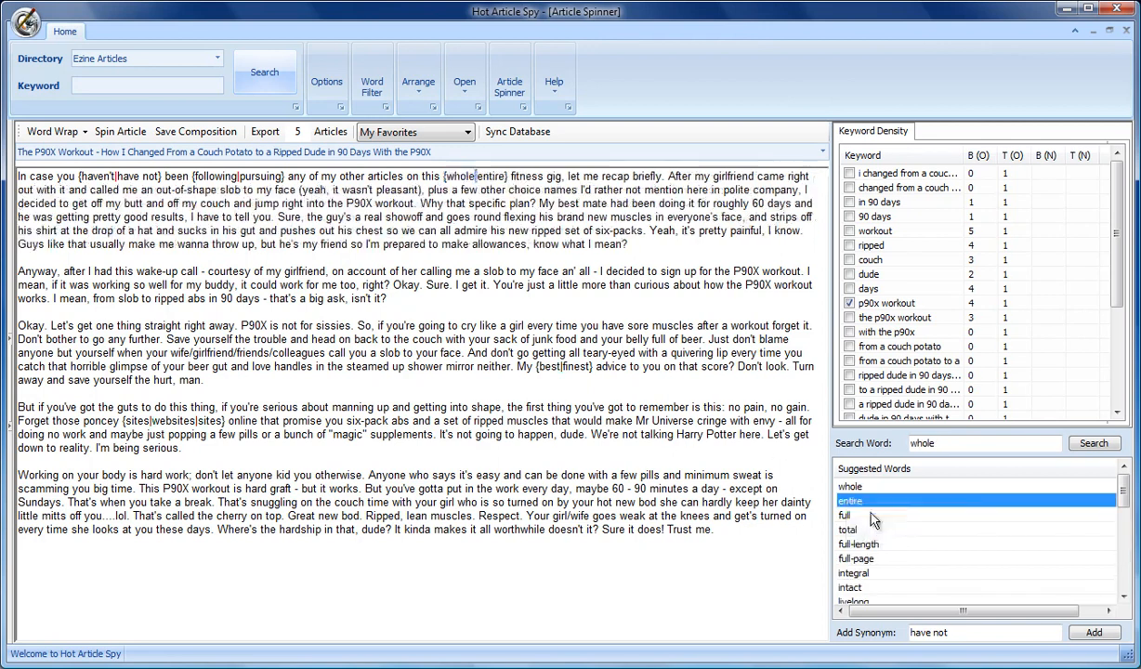
Step: Spin 'fitness' with the suggested synonym 'physical fitness'
{"action": "double_click", "coordinate": [527, 175]}
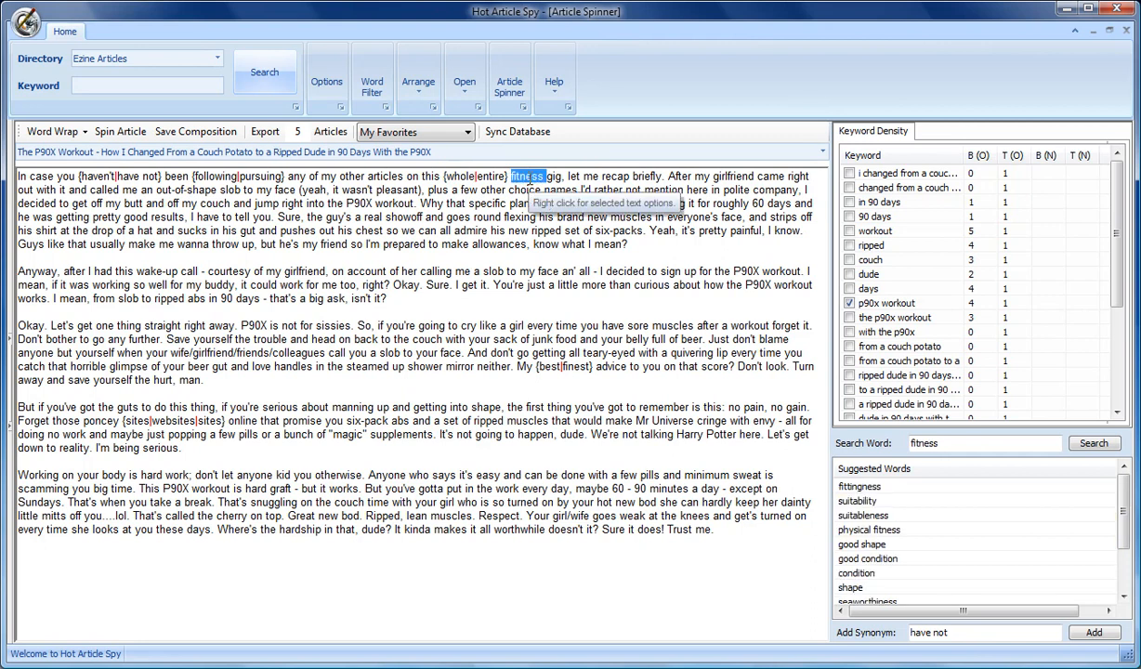
{"action": "left_click", "coordinate": [869, 530]}
{"action": "right_click", "coordinate": [883, 537]}
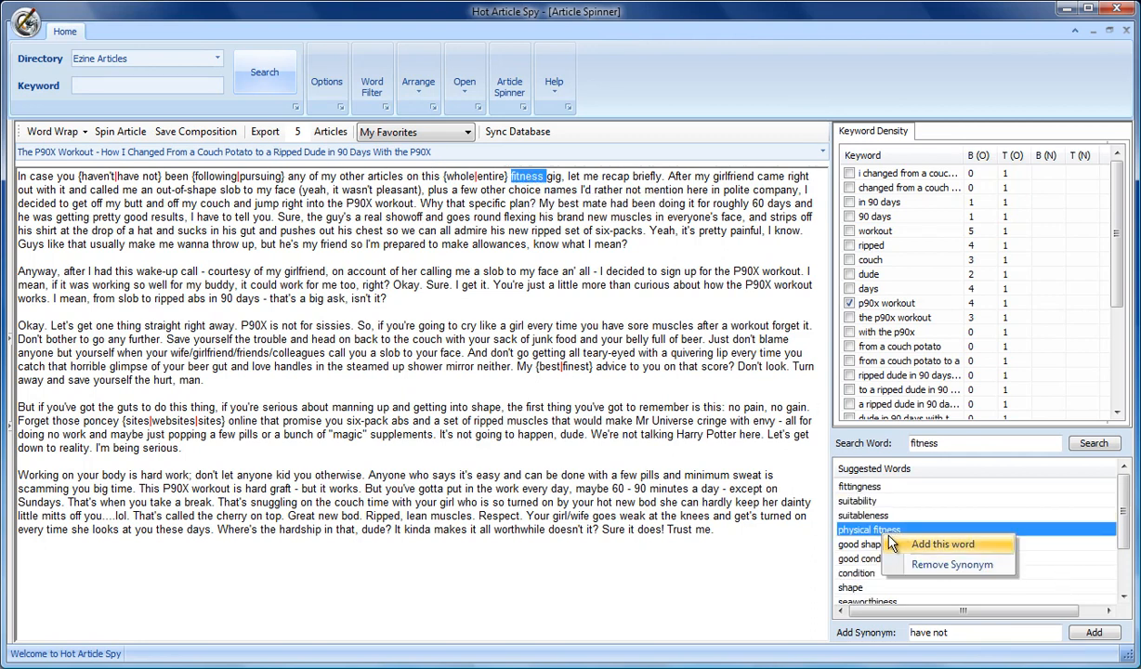
{"action": "left_click", "coordinate": [929, 543]}
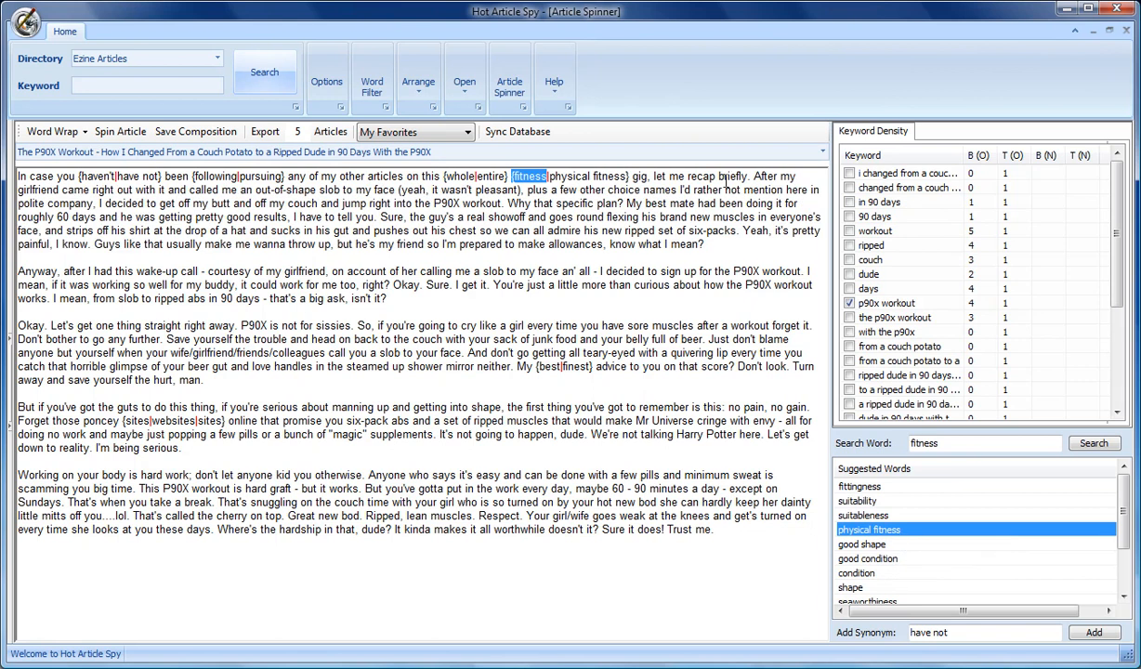
Step: Spin 'recap' with the suggested synonym 'review'
{"action": "double_click", "coordinate": [693, 177]}
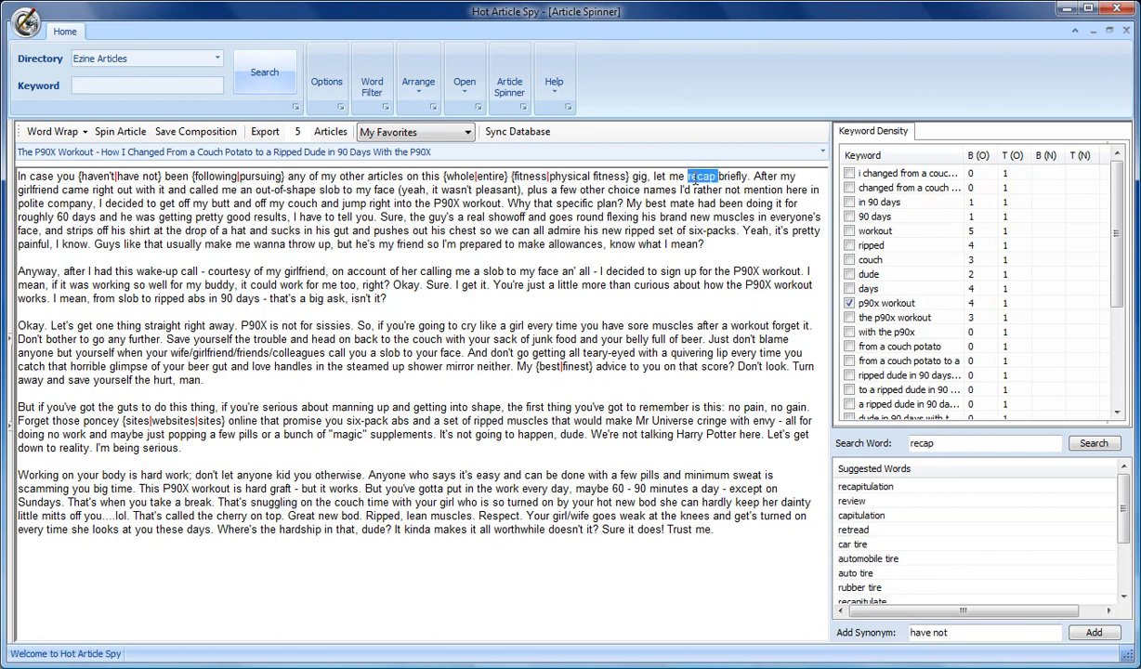
{"action": "left_click", "coordinate": [850, 500]}
{"action": "right_click", "coordinate": [847, 502]}
{"action": "left_click", "coordinate": [878, 508]}
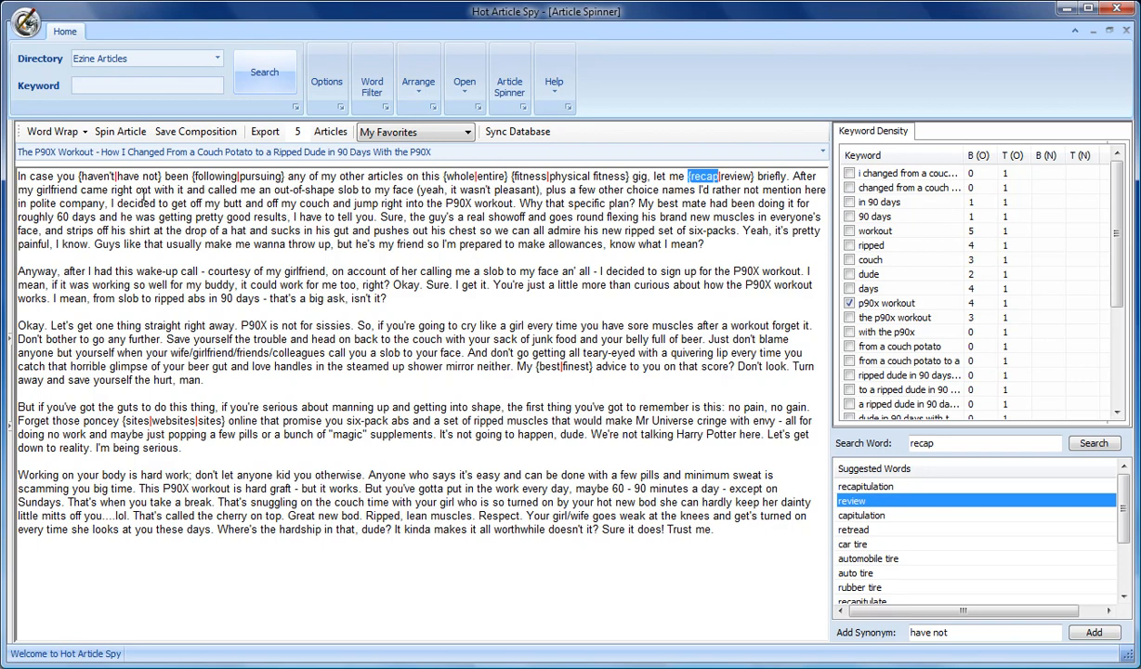
Step: Spin 'slob' in the second sentence with the suggested synonym 'pig'
{"action": "double_click", "coordinate": [348, 190]}
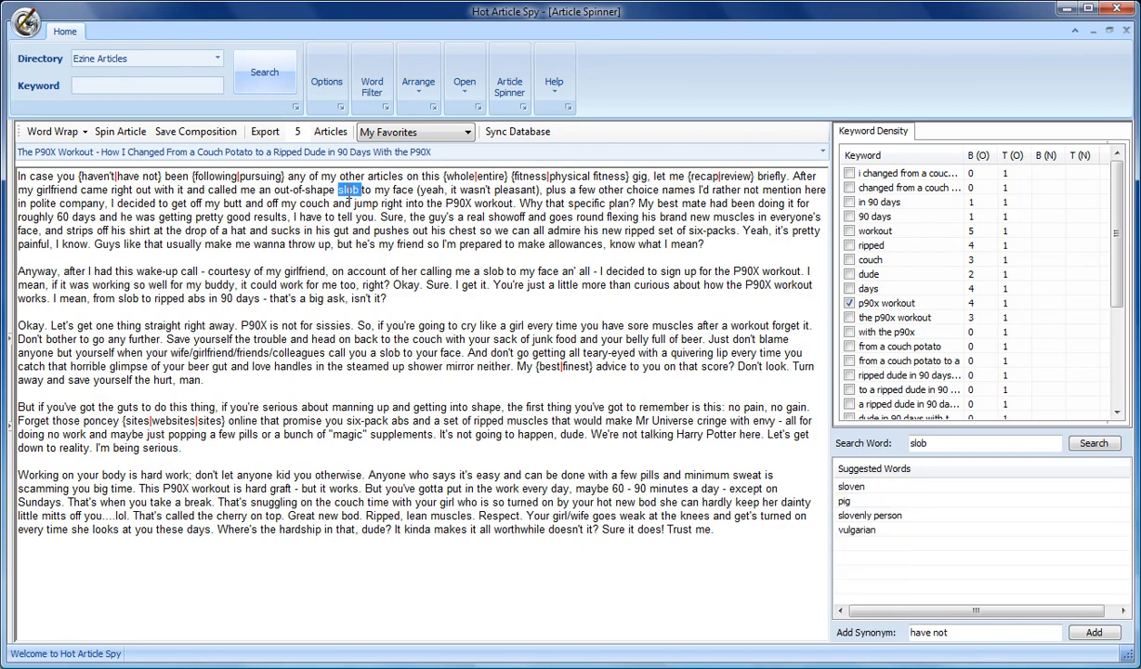
{"action": "left_click", "coordinate": [842, 501]}
{"action": "right_click", "coordinate": [841, 502]}
{"action": "left_click", "coordinate": [862, 511]}
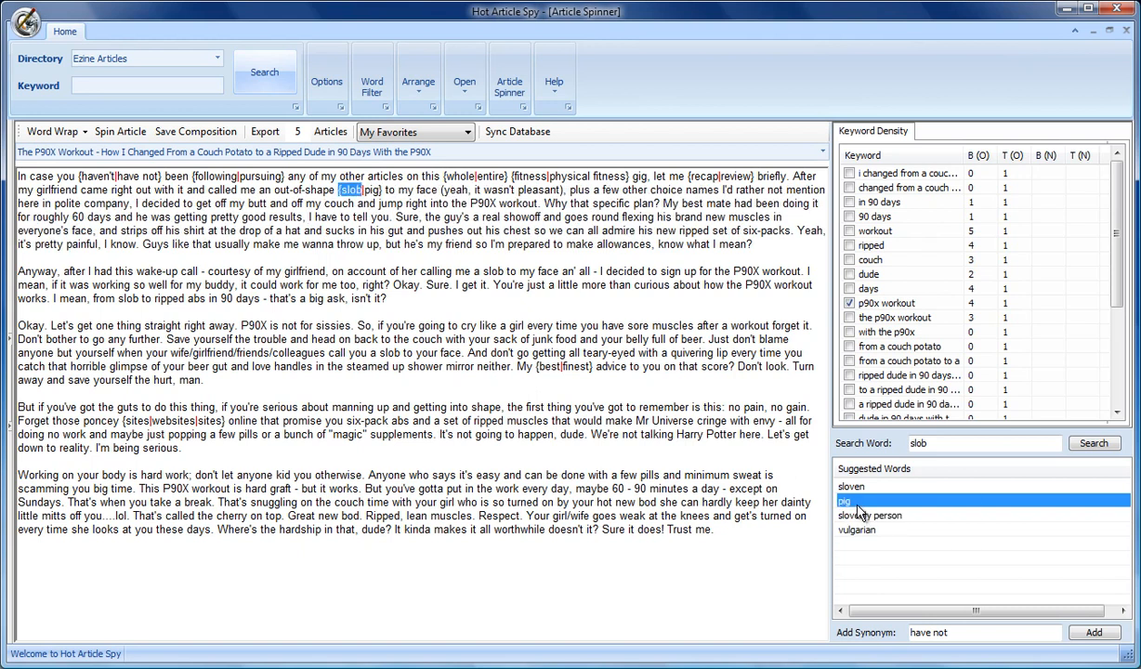
Step: Spin 'pleasant' with the suggested synonyms 'enjoyable' and 'nice'
{"action": "double_click", "coordinate": [531, 189]}
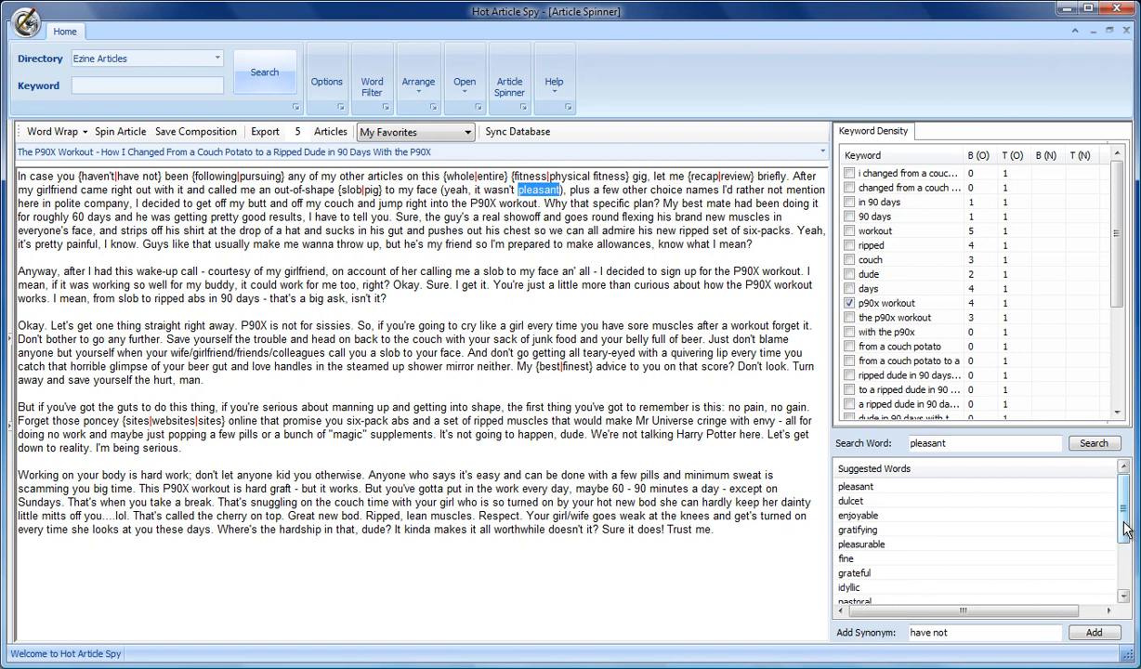
{"action": "scroll", "coordinate": [1127, 528], "scroll_direction": "down", "scroll_amount": 2}
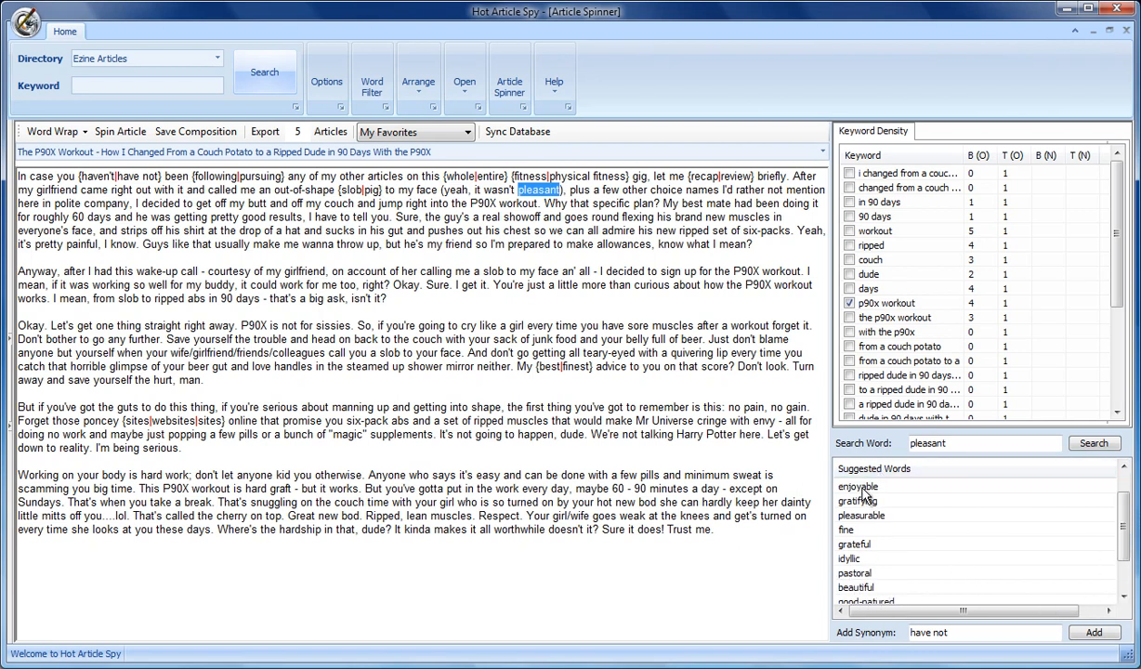
{"action": "right_click", "coordinate": [929, 487]}
{"action": "left_click", "coordinate": [976, 499]}
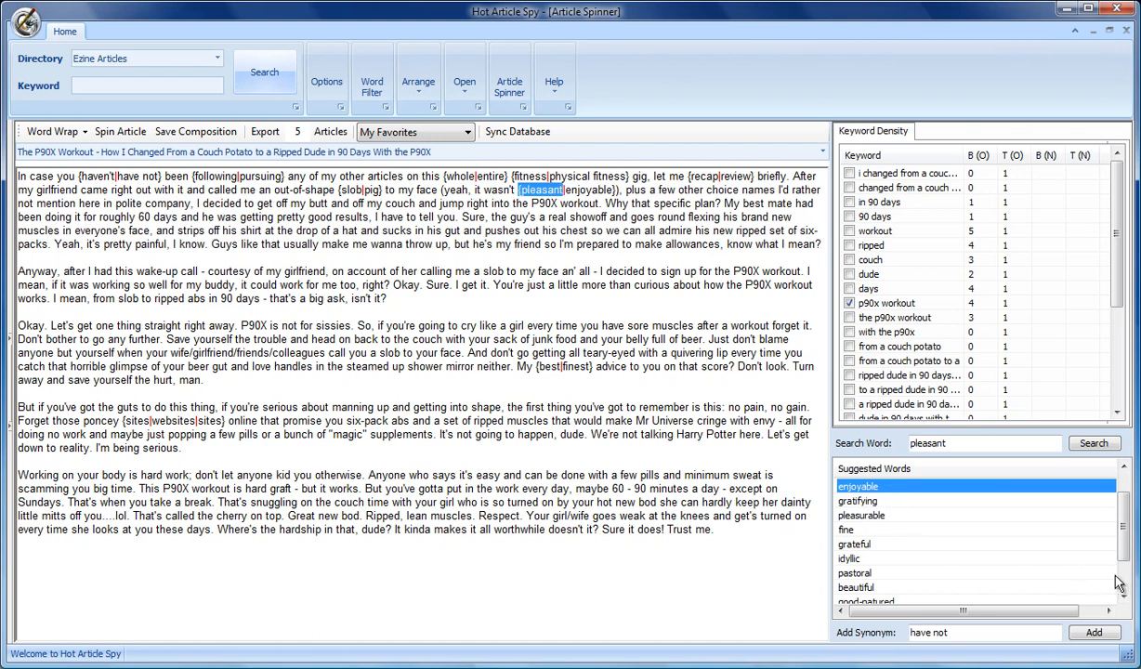
{"action": "scroll", "coordinate": [1115, 576], "scroll_direction": "down", "scroll_amount": 1}
{"action": "left_click", "coordinate": [848, 575]}
{"action": "right_click", "coordinate": [849, 577]}
{"action": "left_click", "coordinate": [892, 591]}
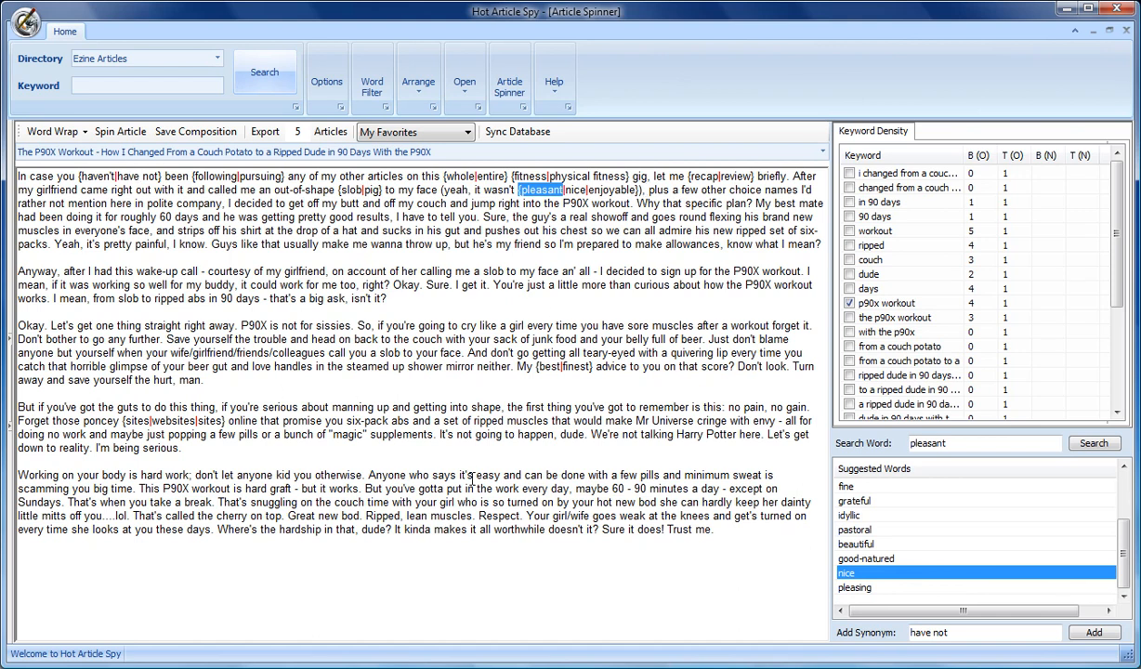
Step: Spin the article to generate a spun version below the original
{"action": "left_click", "coordinate": [443, 508]}
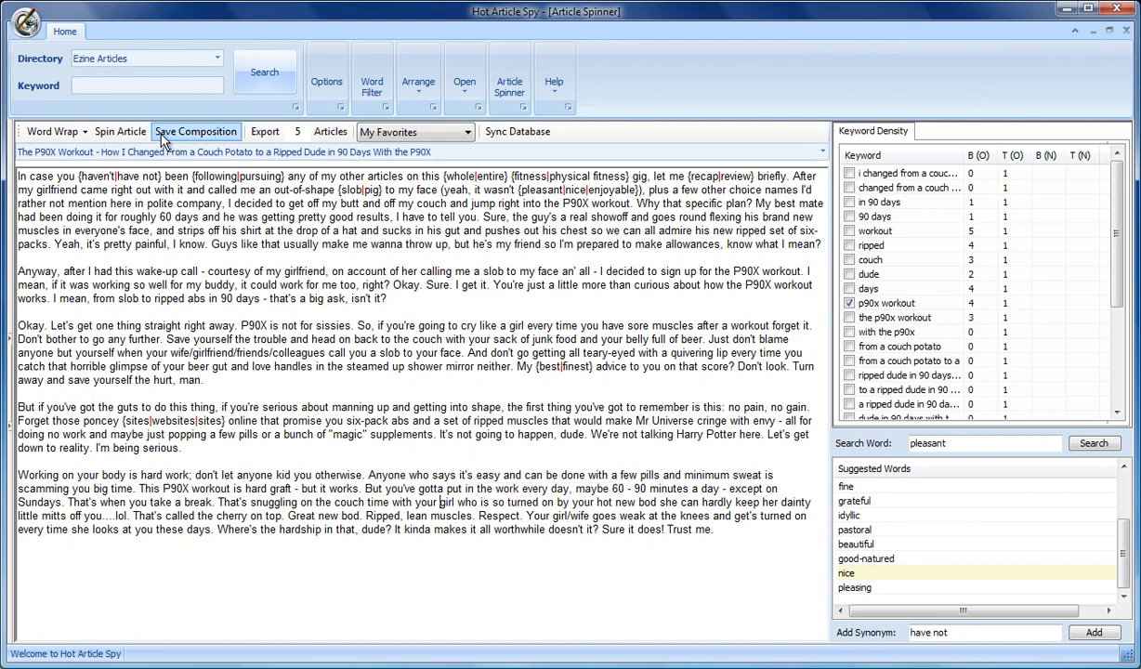
{"action": "left_click", "coordinate": [112, 131]}
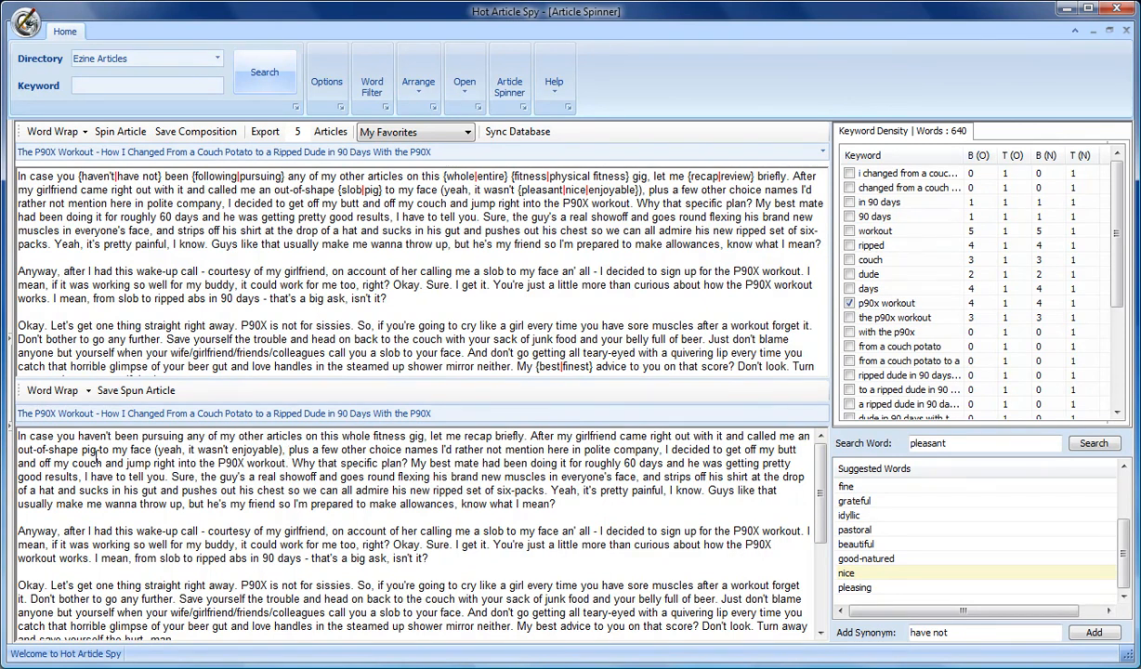
{"action": "double_click", "coordinate": [92, 450]}
{"action": "left_click_drag", "start_coordinate": [1115, 258], "coordinate": [1014, 161]}
{"action": "left_click", "coordinate": [848, 303]}
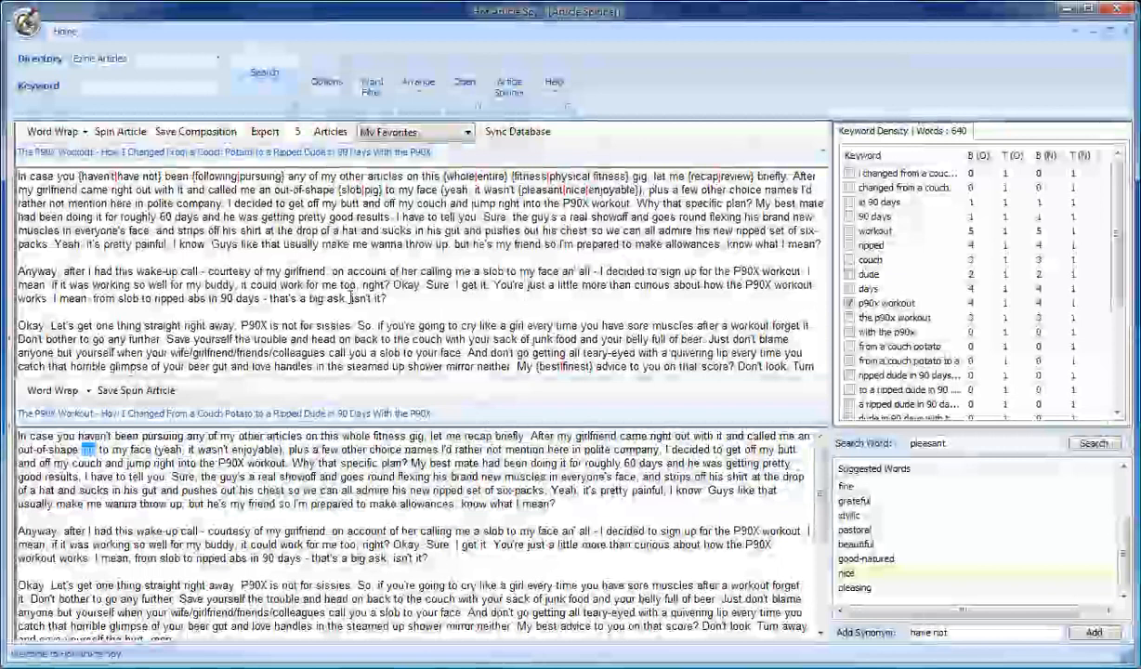
{"action": "left_click", "coordinate": [468, 133]}
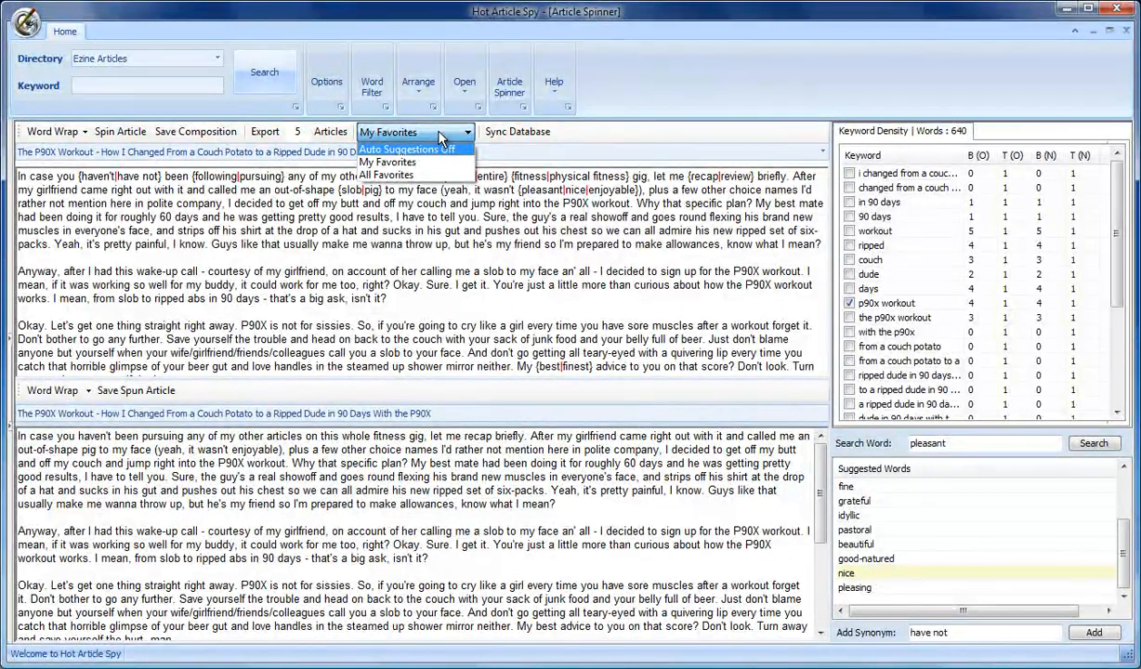
{"action": "left_click", "coordinate": [441, 138]}
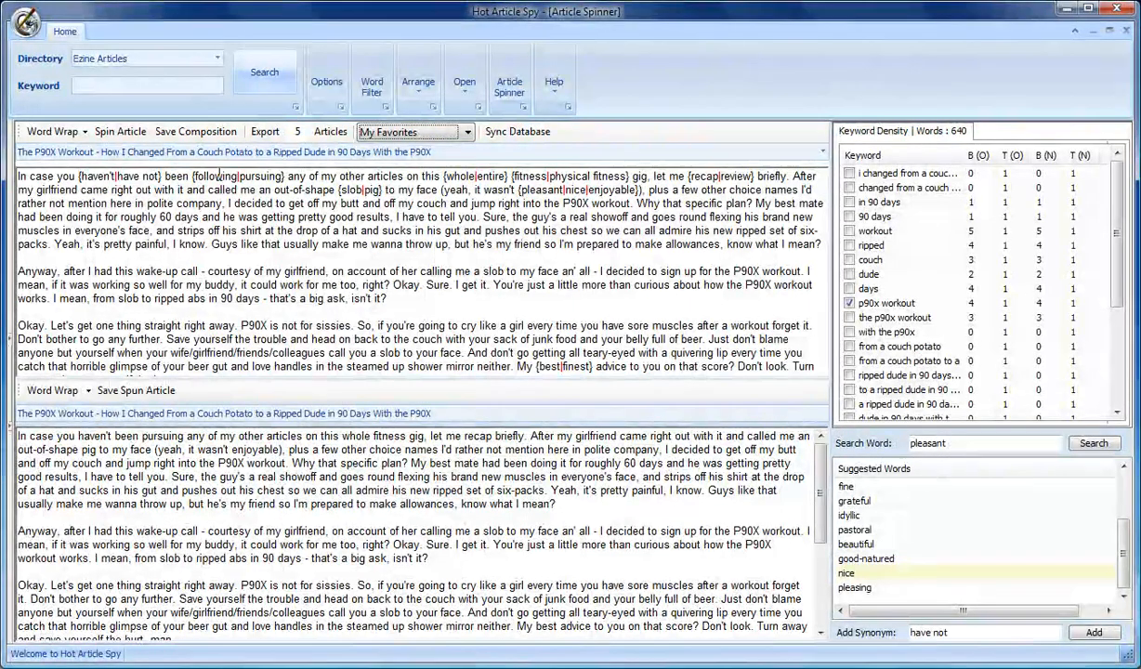
Step: Remove the spin tags from 'following' and 'haven't' in the first sentence and spin the article again
{"action": "left_click", "coordinate": [219, 176]}
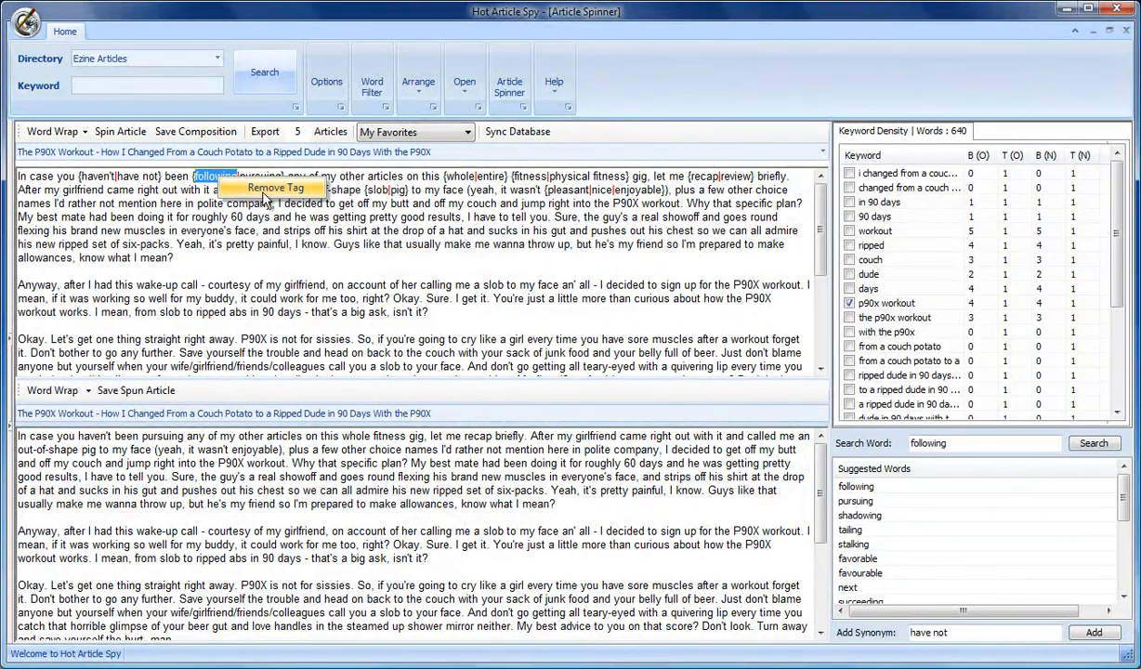
{"action": "left_click", "coordinate": [272, 190]}
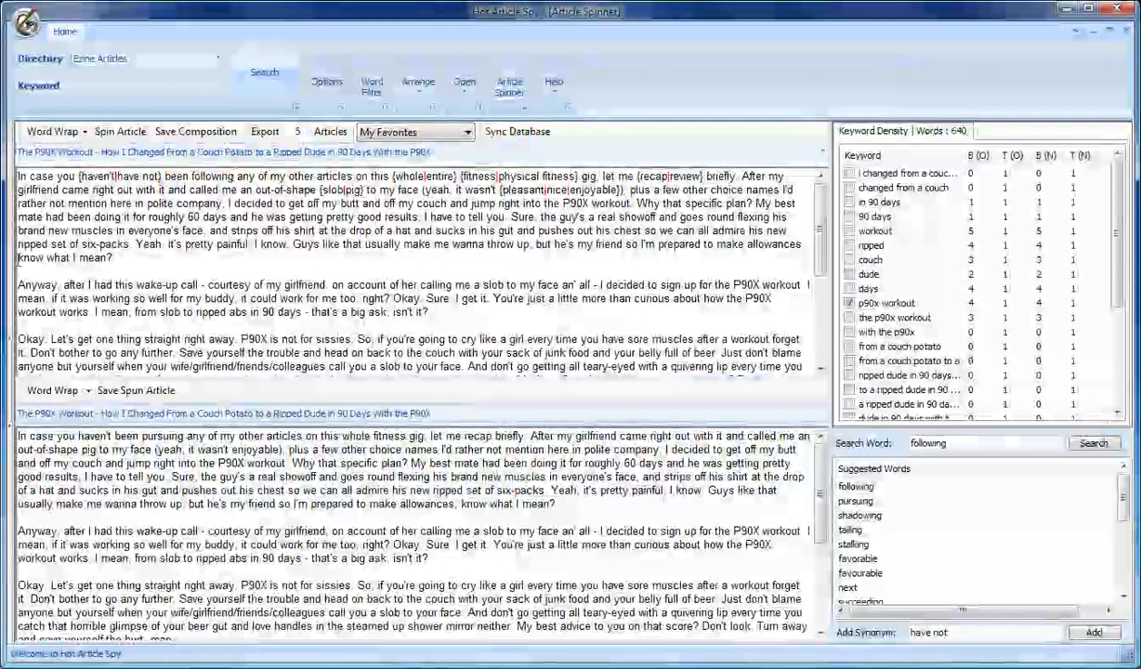
{"action": "left_click", "coordinate": [97, 175]}
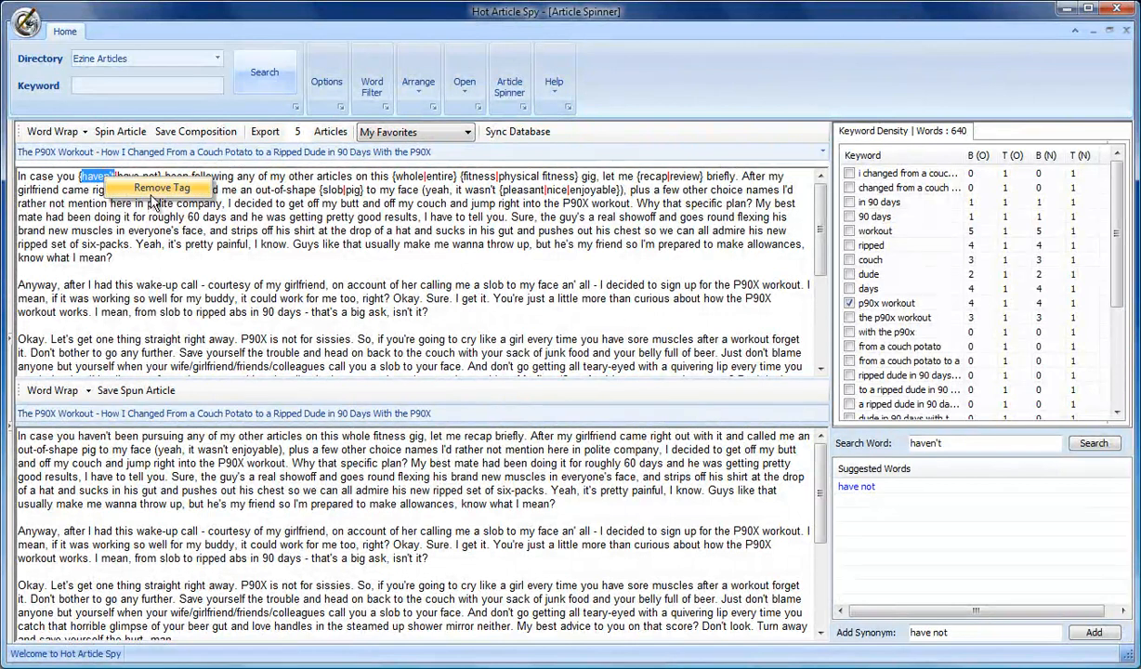
{"action": "left_click", "coordinate": [151, 189]}
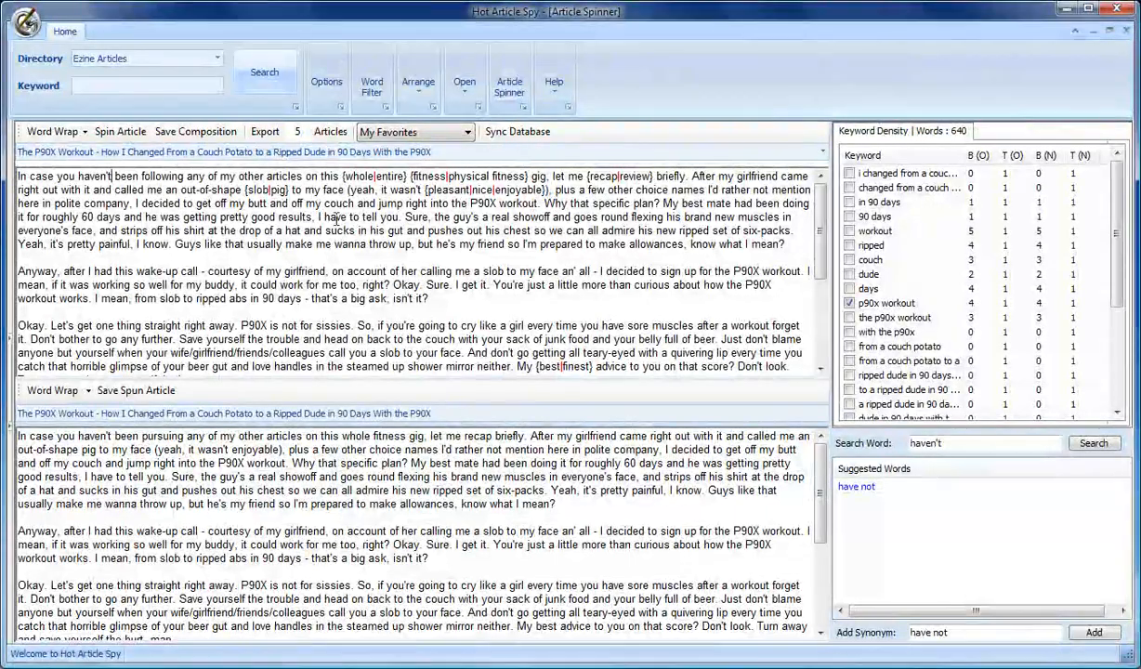
{"action": "left_click", "coordinate": [120, 128]}
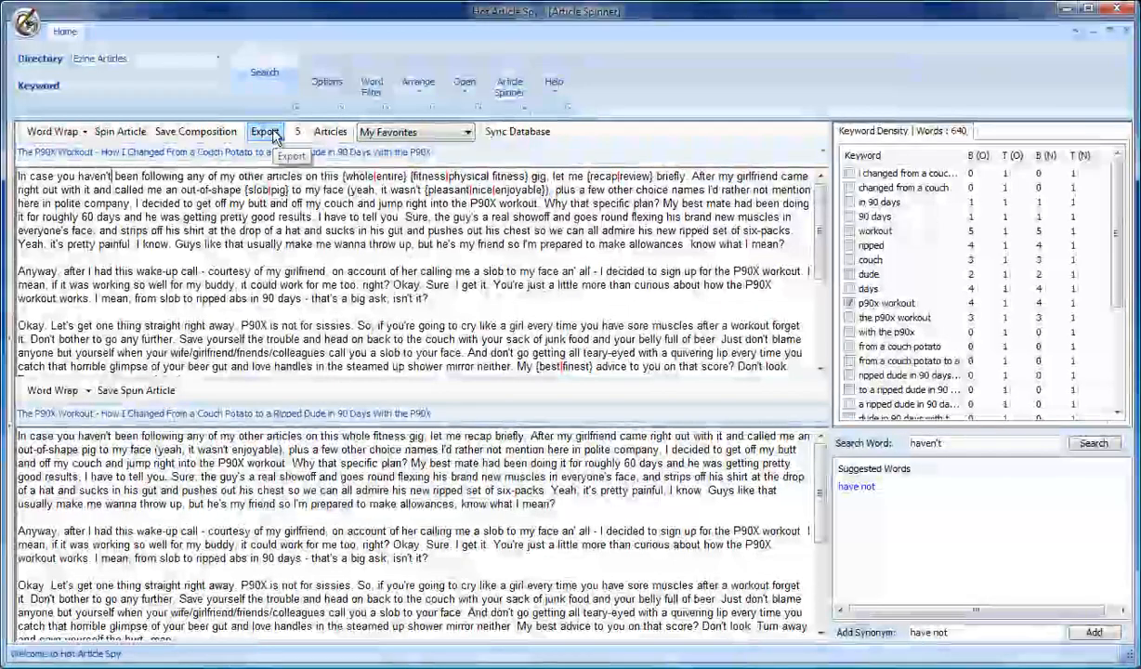
Step: Set the number of articles to export to 100
{"action": "double_click", "coordinate": [297, 132]}
{"action": "type", "text": "100"}
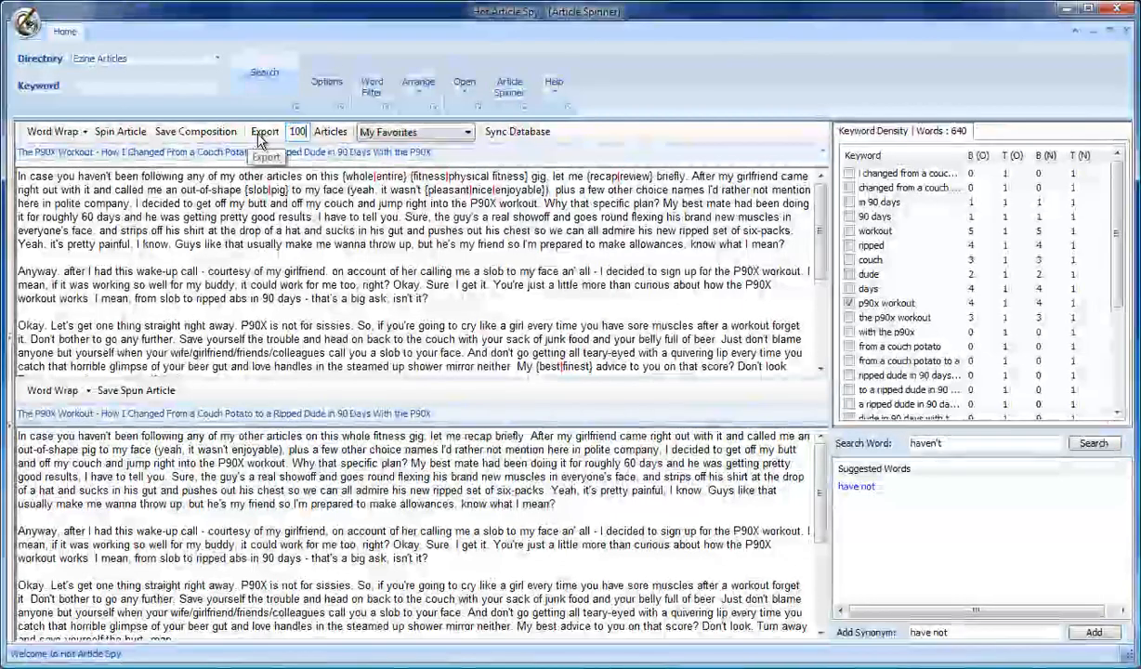
{"action": "left_click", "coordinate": [112, 176]}
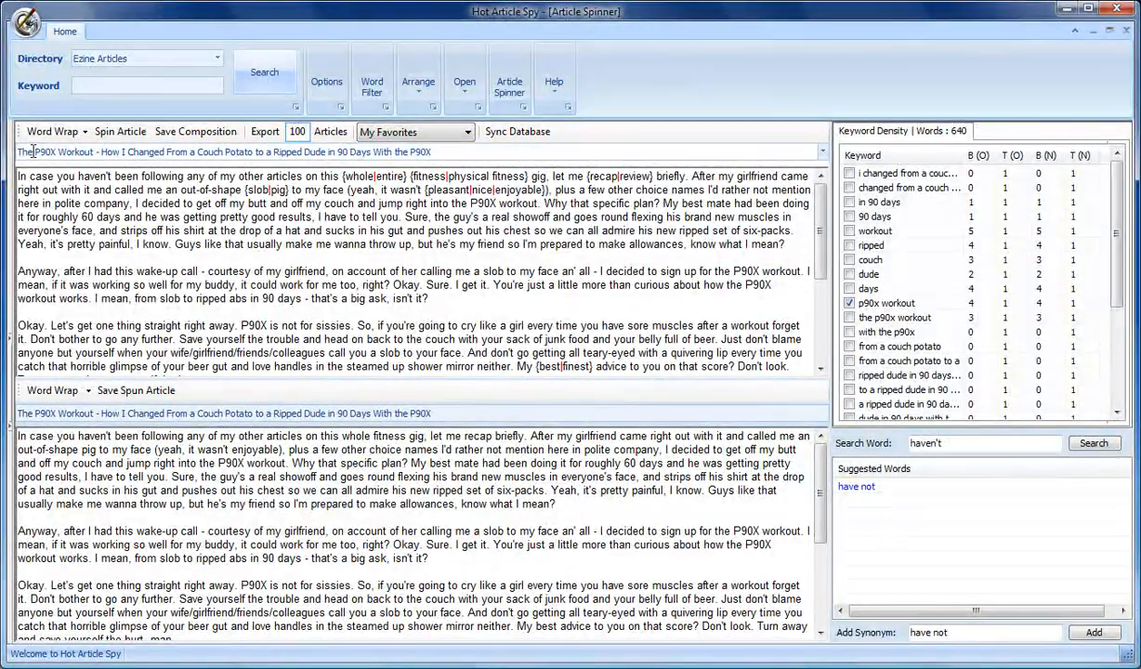
Step: Add a new title text 'My P90X Workout - Secrets Of How I Got A 6-Pack Using the P90X Workout'
{"action": "right_click", "coordinate": [681, 159]}
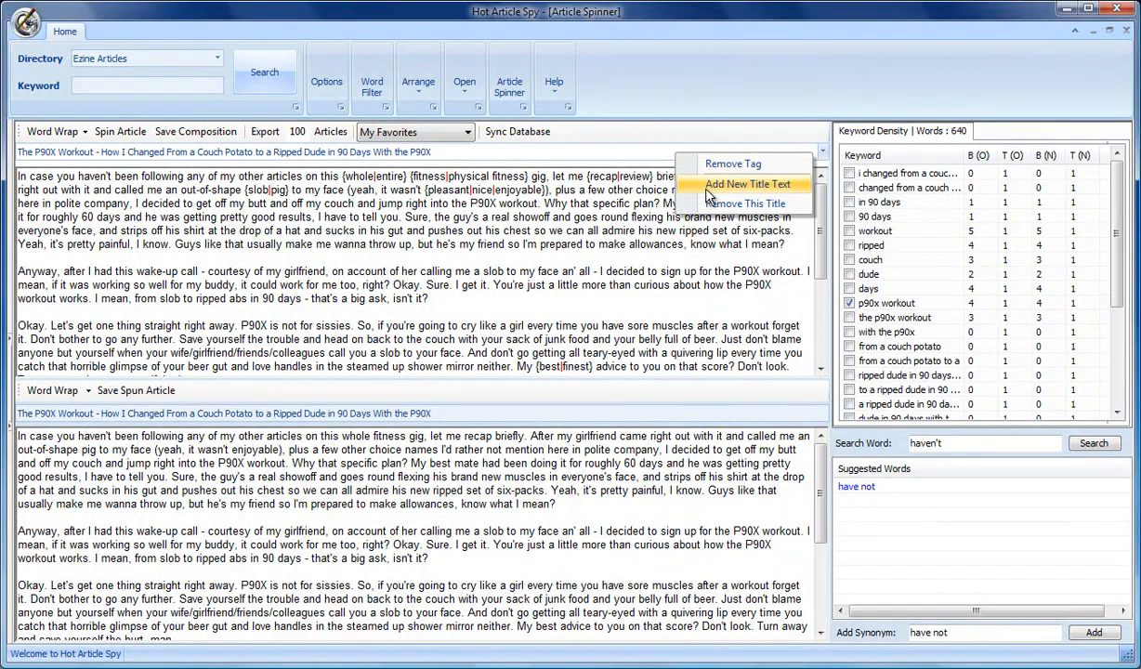
{"action": "left_click", "coordinate": [721, 183]}
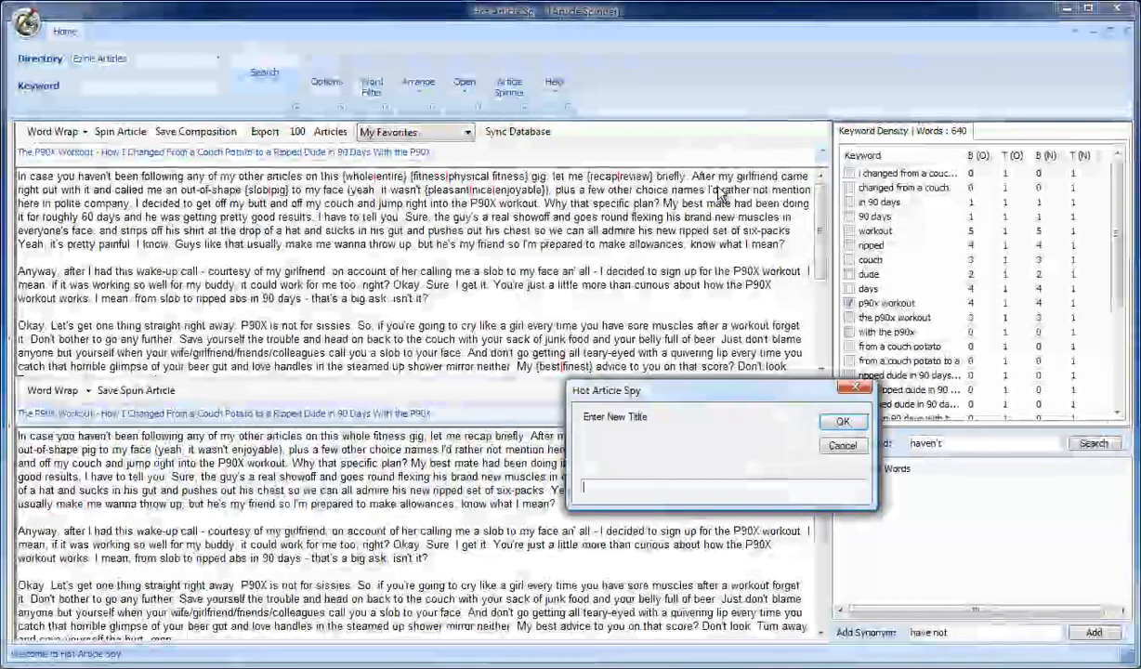
{"action": "left_click_drag", "start_coordinate": [698, 390], "coordinate": [187, 196]}
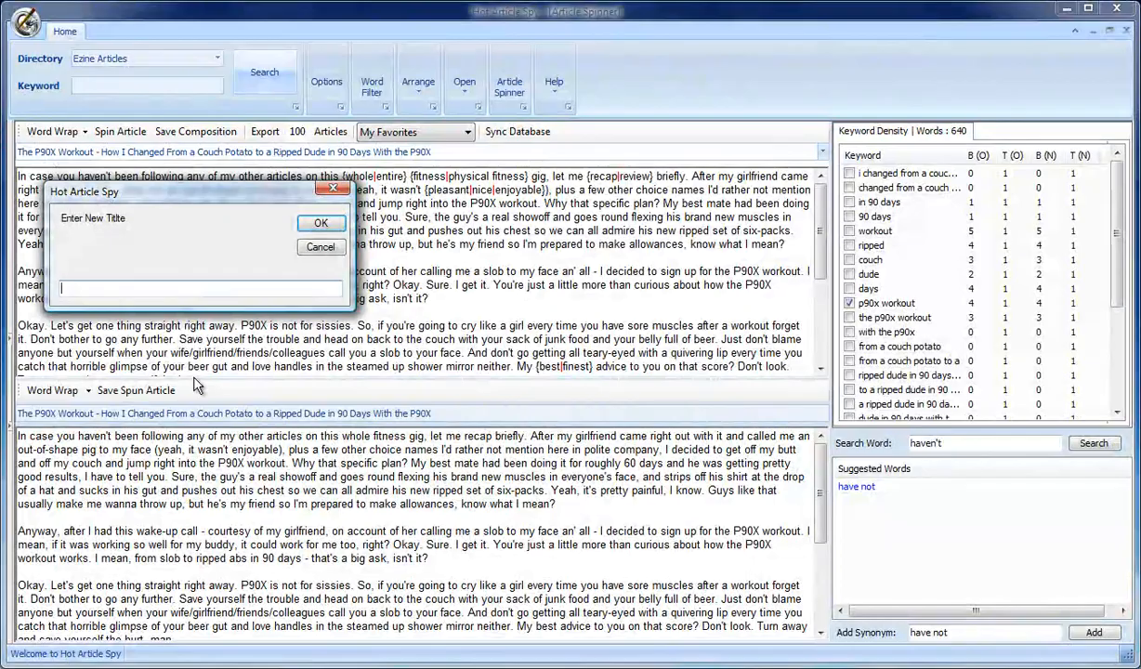
{"action": "type", "text": "P90X W"}
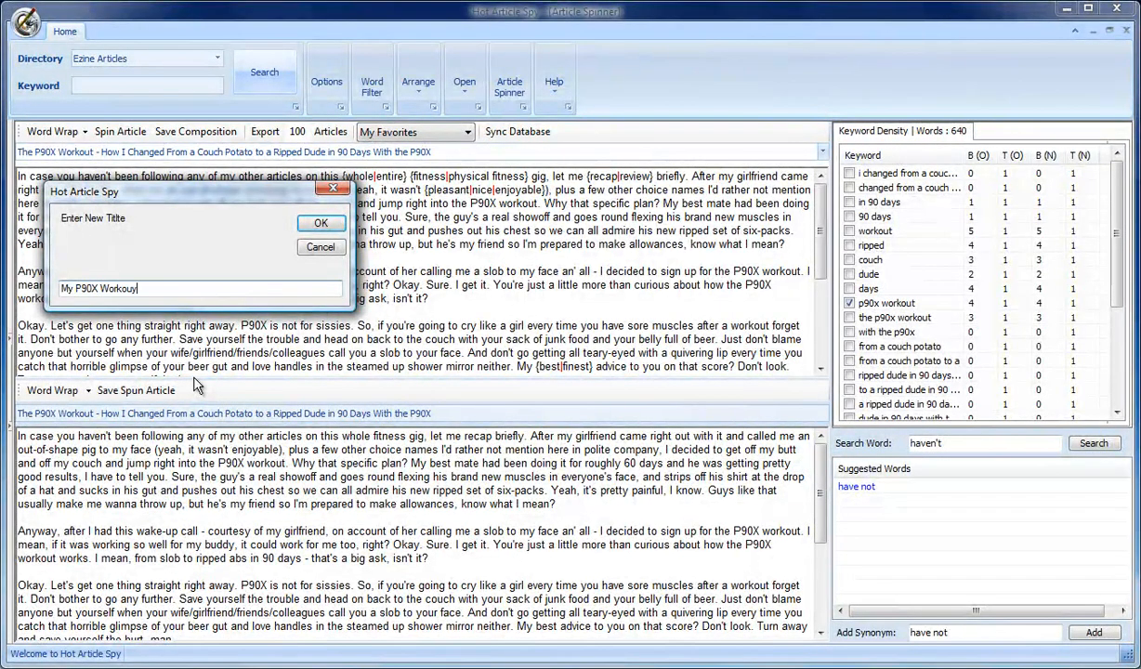
{"action": "type", "text": "orkout "}
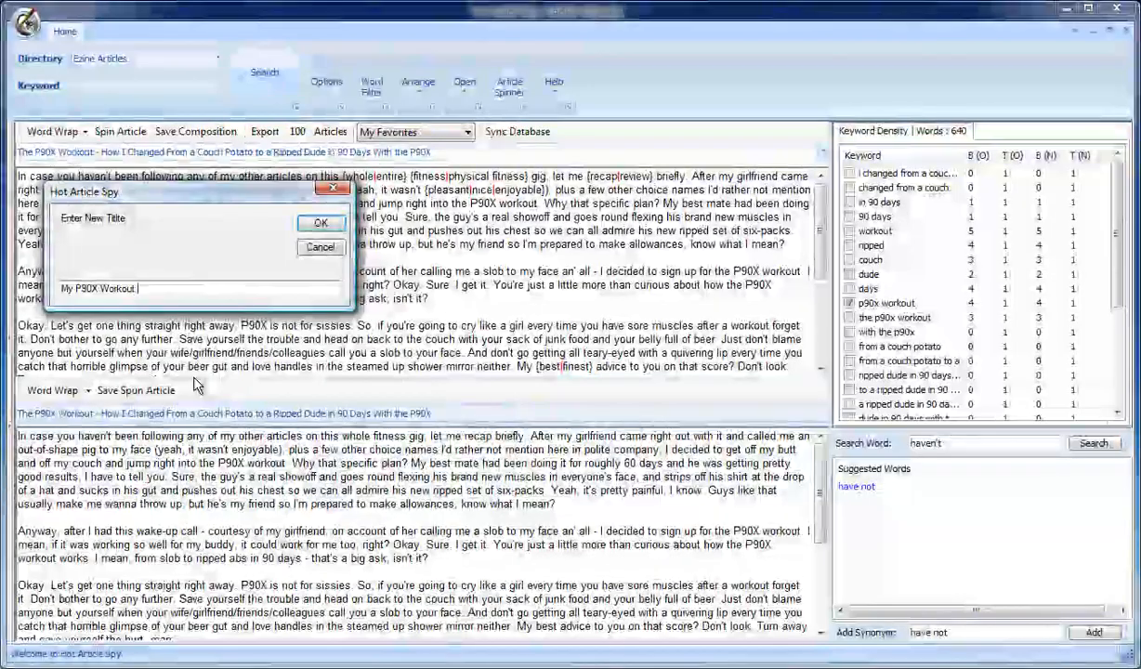
{"action": "type", "text": "-"}
{"action": "key", "text": "BackSpace"}
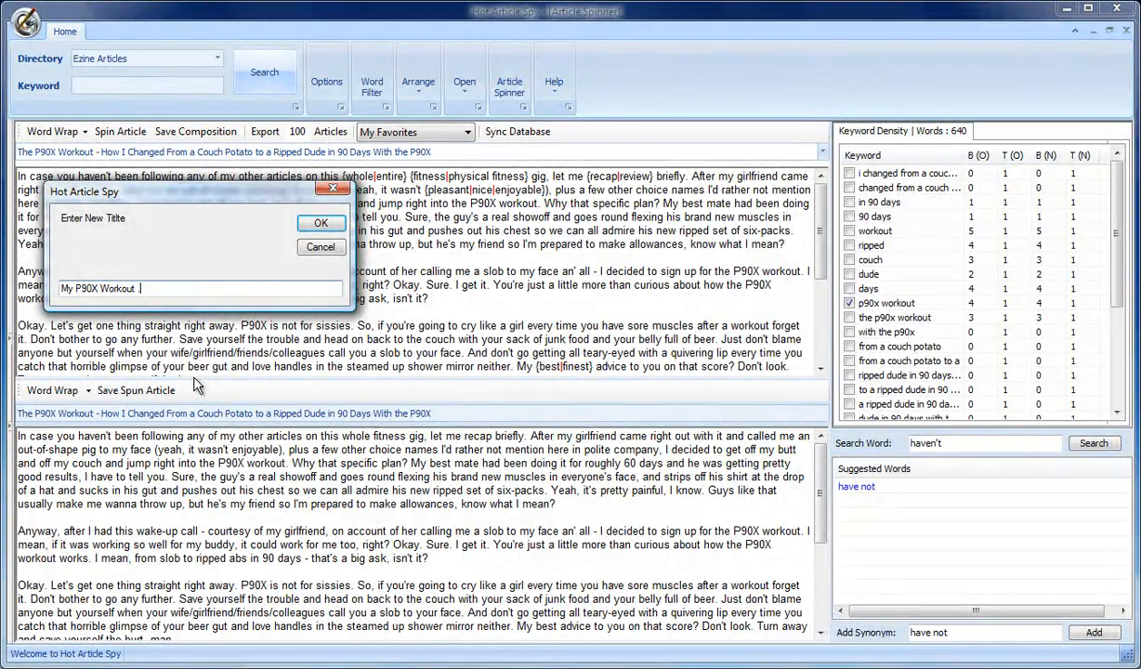
{"action": "type", "text": "- How I became"}
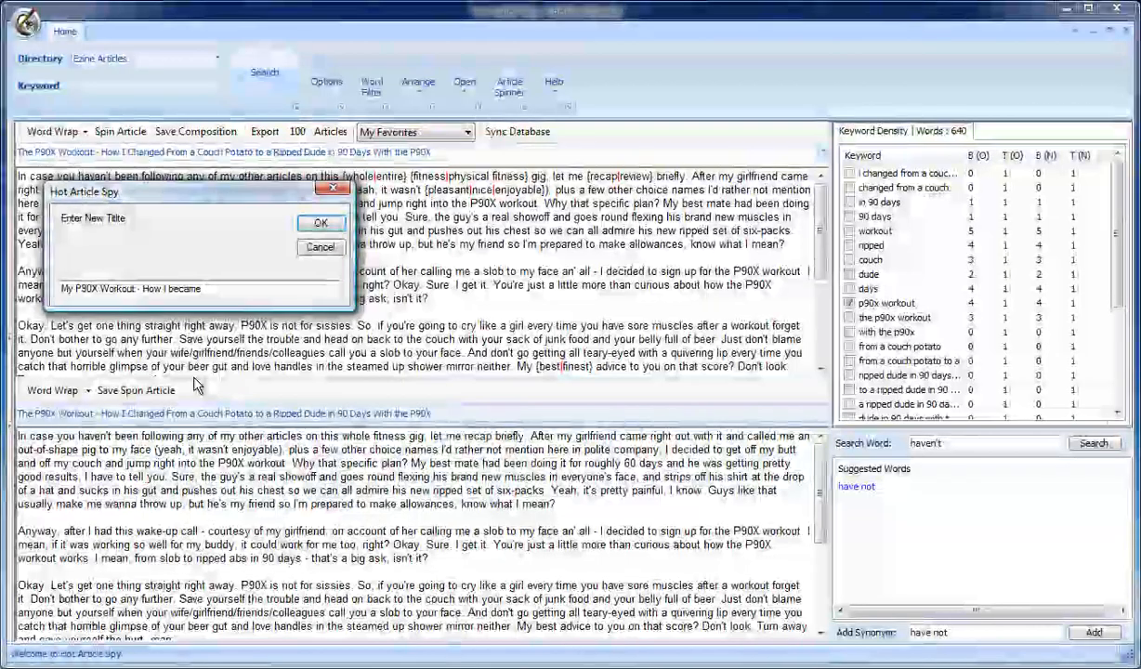
{"action": "key", "text": "BackSpace"}
{"action": "key", "text": "BackSpace"}
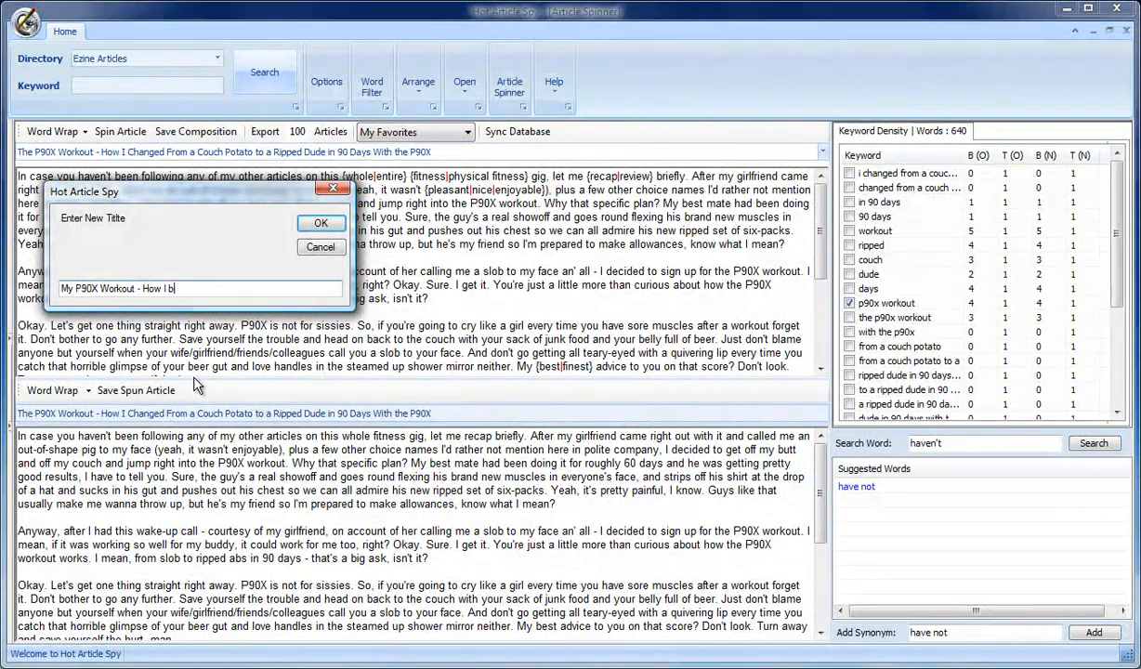
{"action": "type", "text": "Secrets Of How I "}
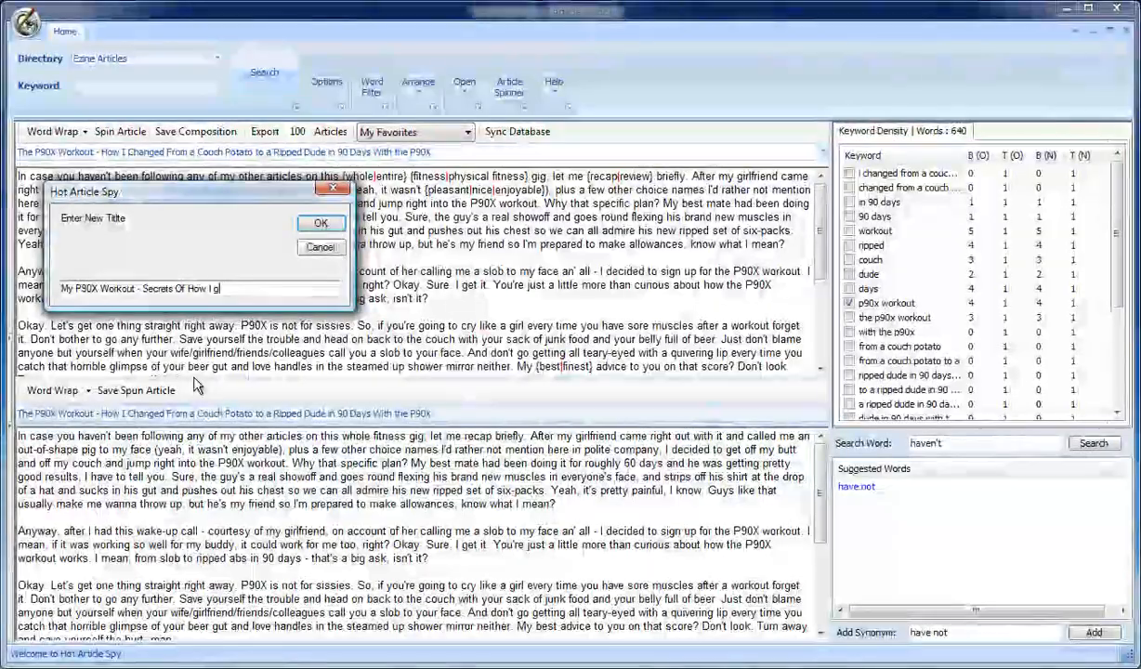
{"action": "type", "text": "Got "}
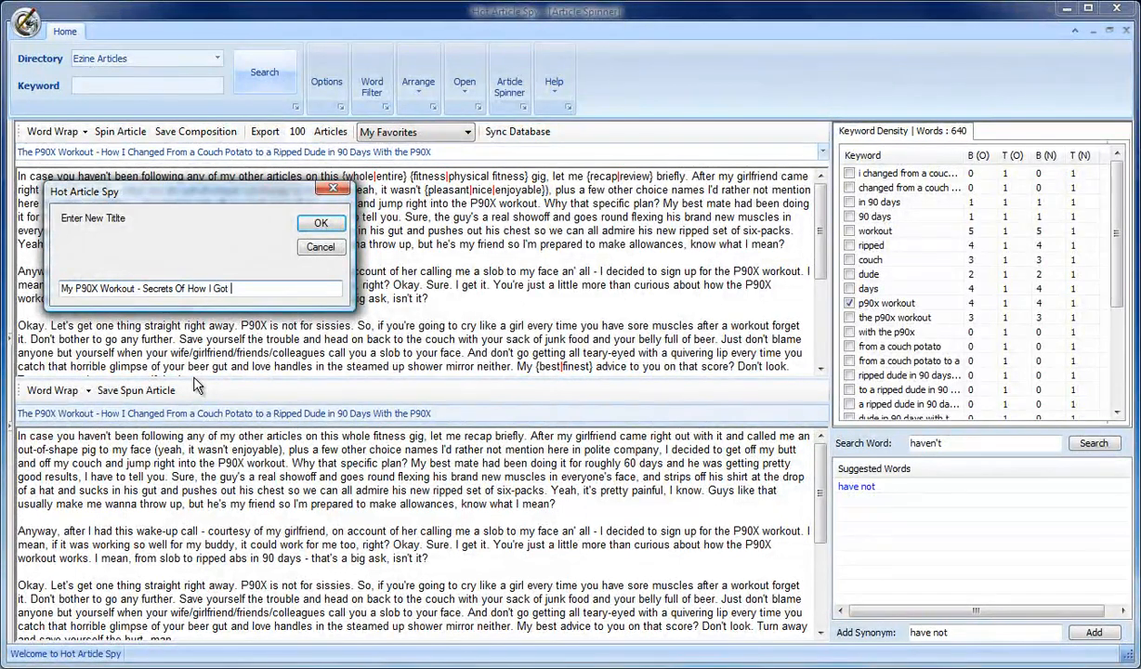
{"action": "type", "text": "A 6-Pack"}
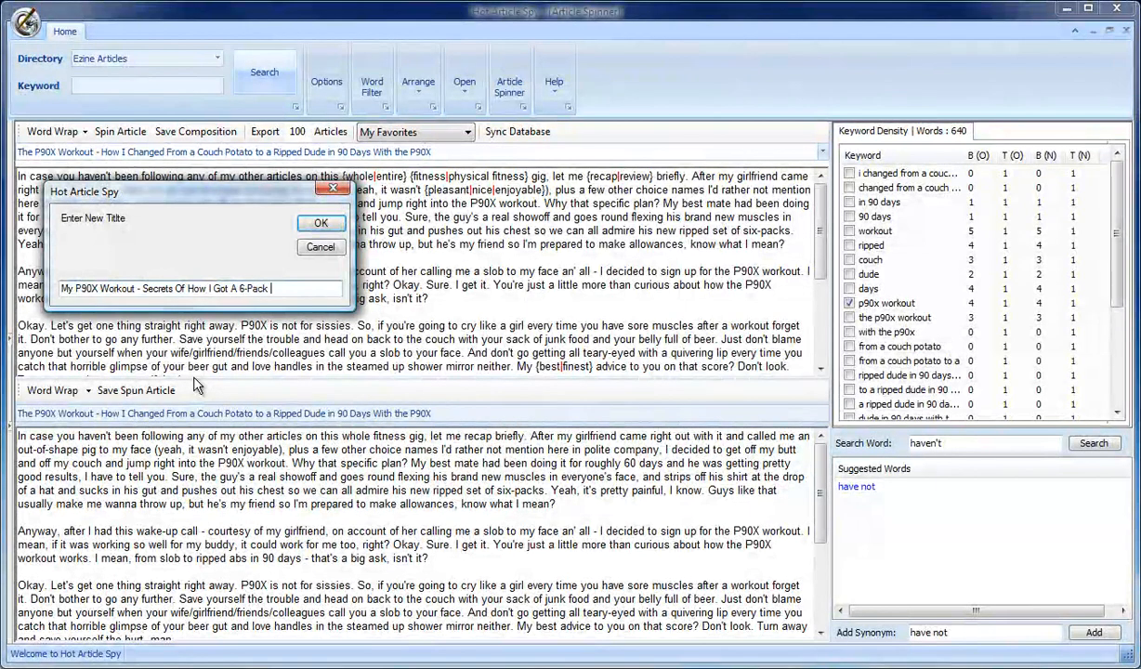
{"action": "type", "text": " Using the "}
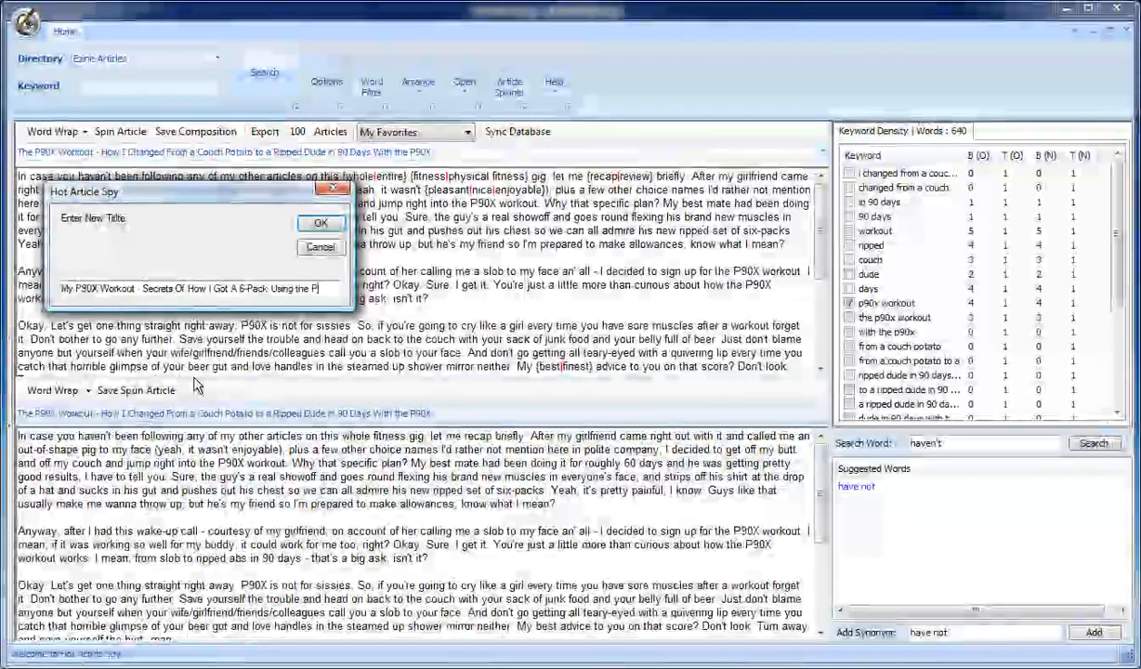
{"action": "type", "text": "P9"}
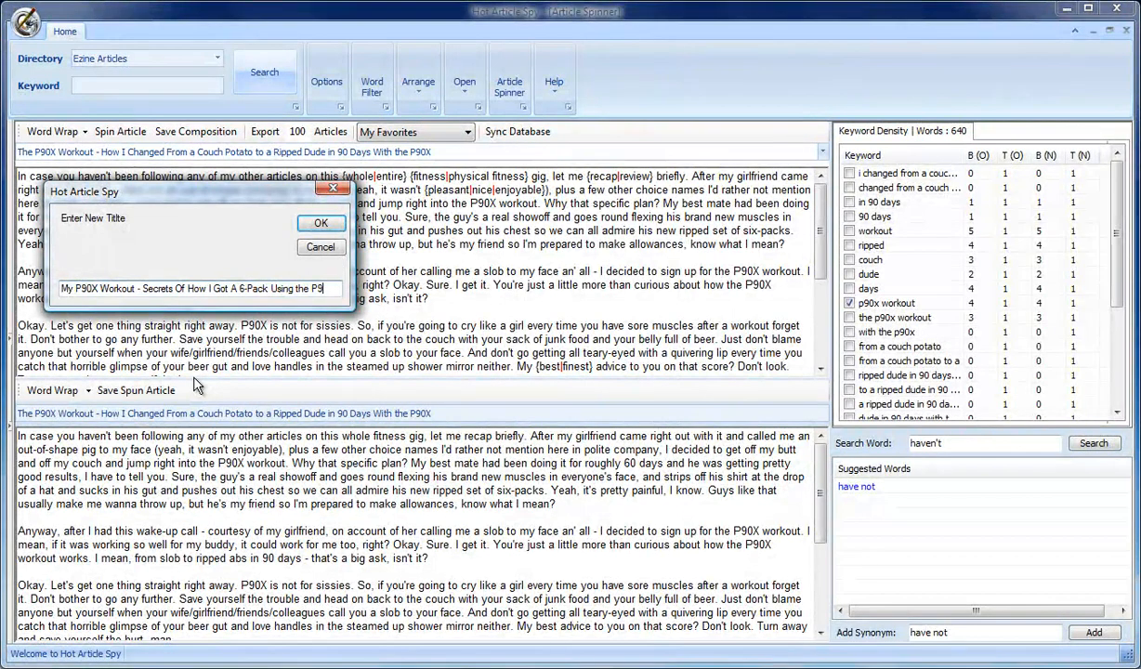
{"action": "type", "text": "0X Work"}
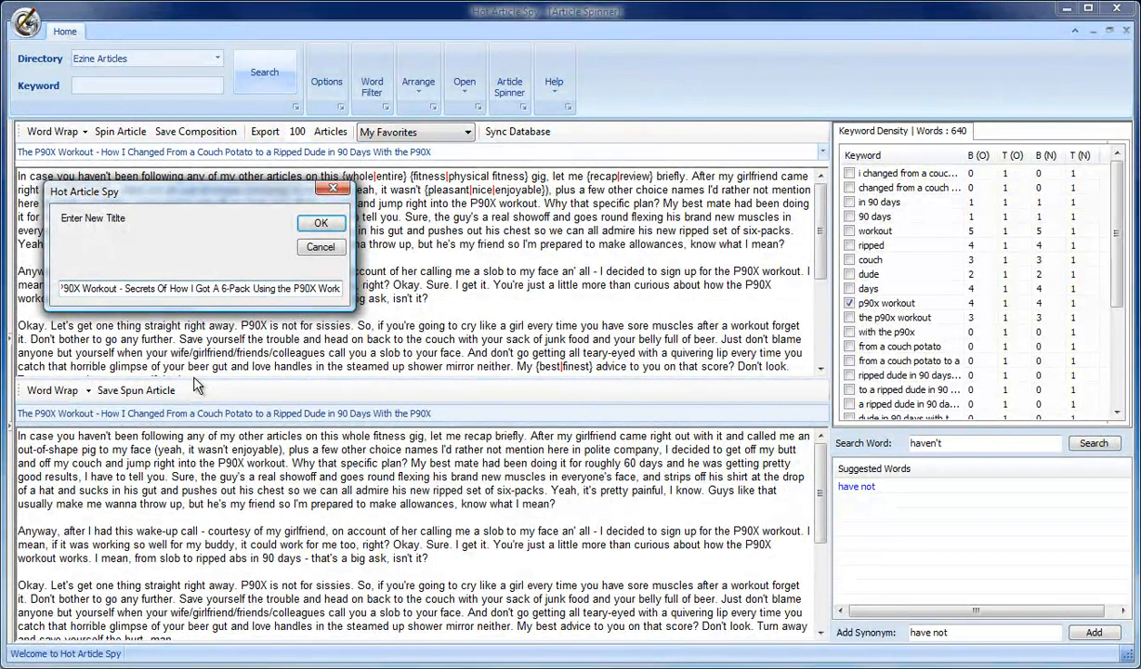
{"action": "type", "text": "out"}
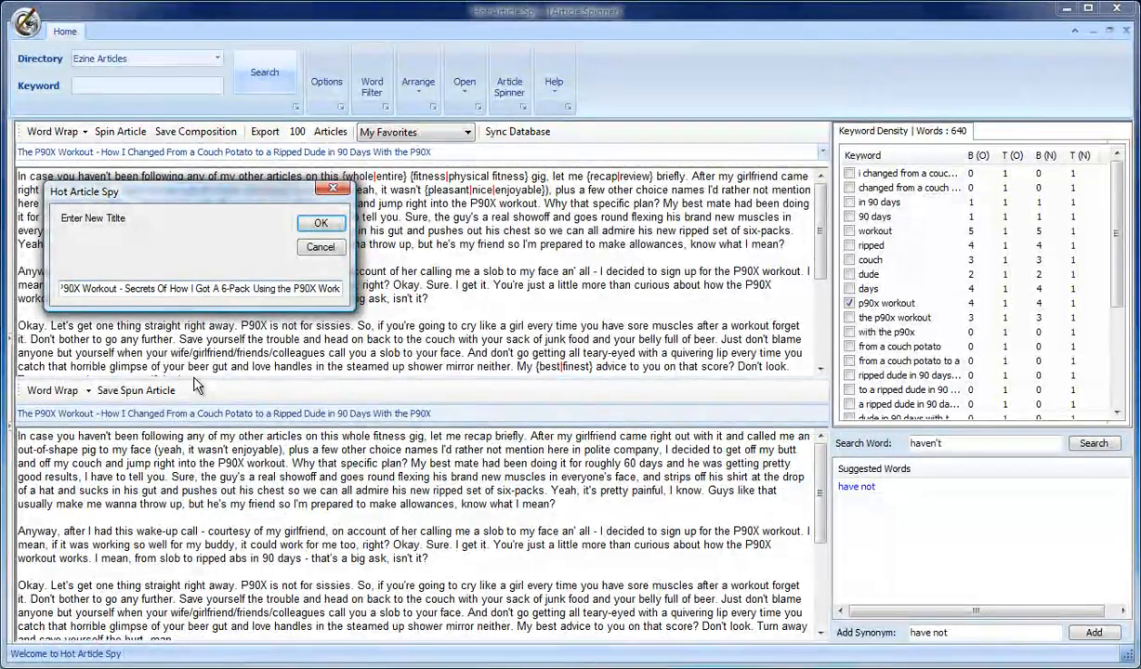
{"action": "left_click", "coordinate": [309, 222]}
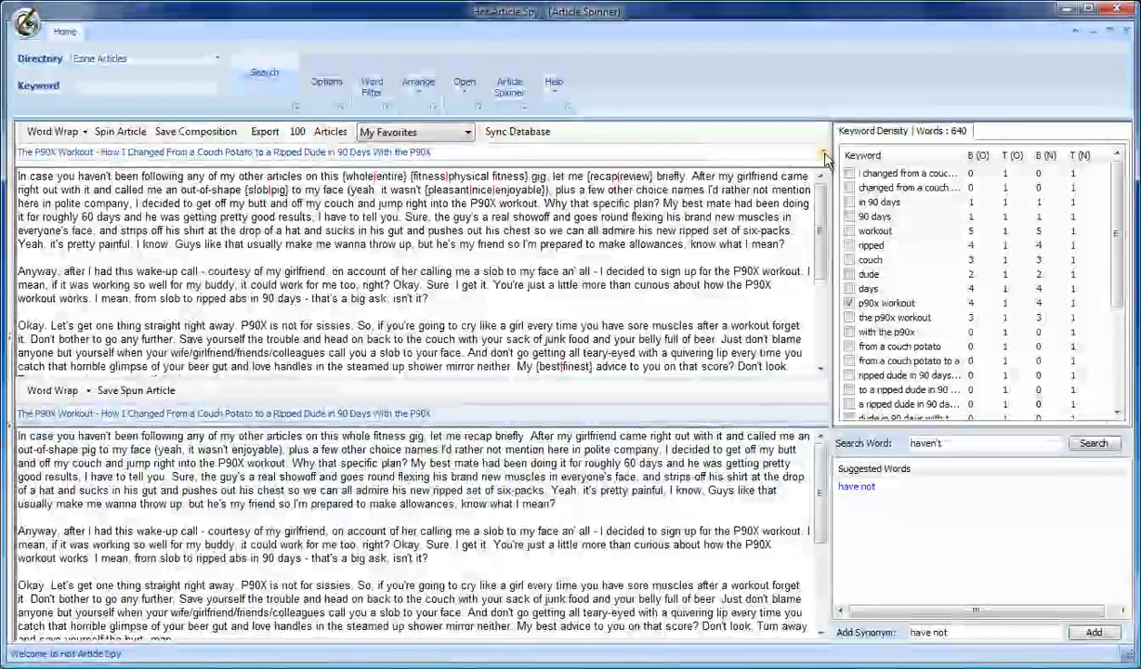
Step: Spin the article again so the spun version uses the new title
{"action": "left_click", "coordinate": [822, 151]}
{"action": "left_click", "coordinate": [575, 234]}
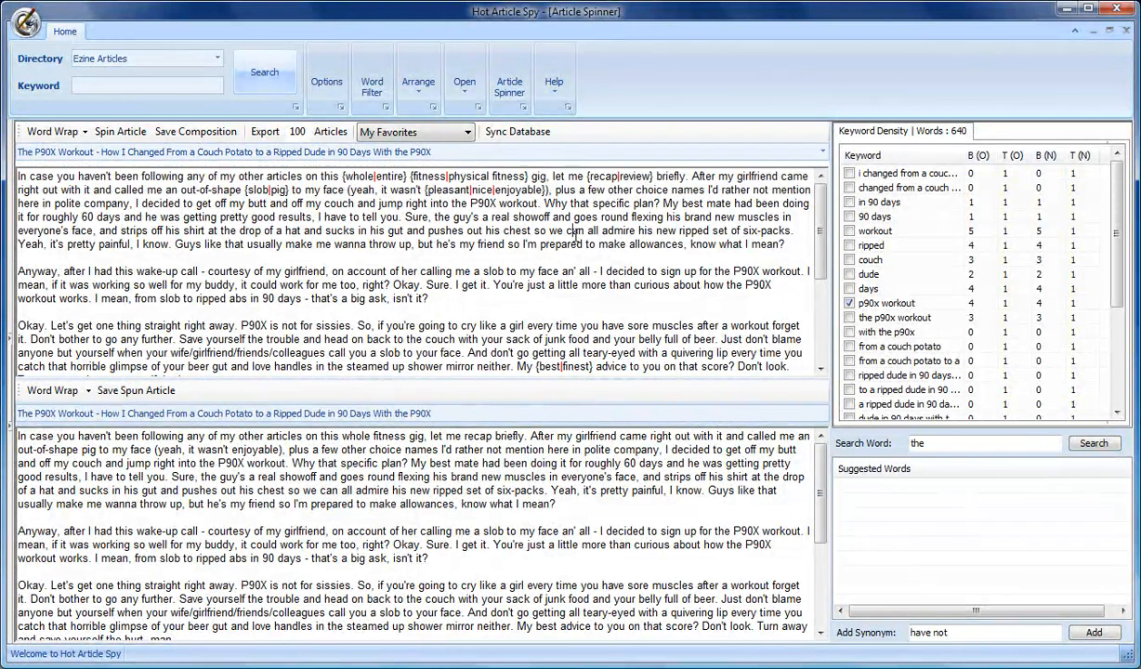
{"action": "left_click", "coordinate": [114, 134]}
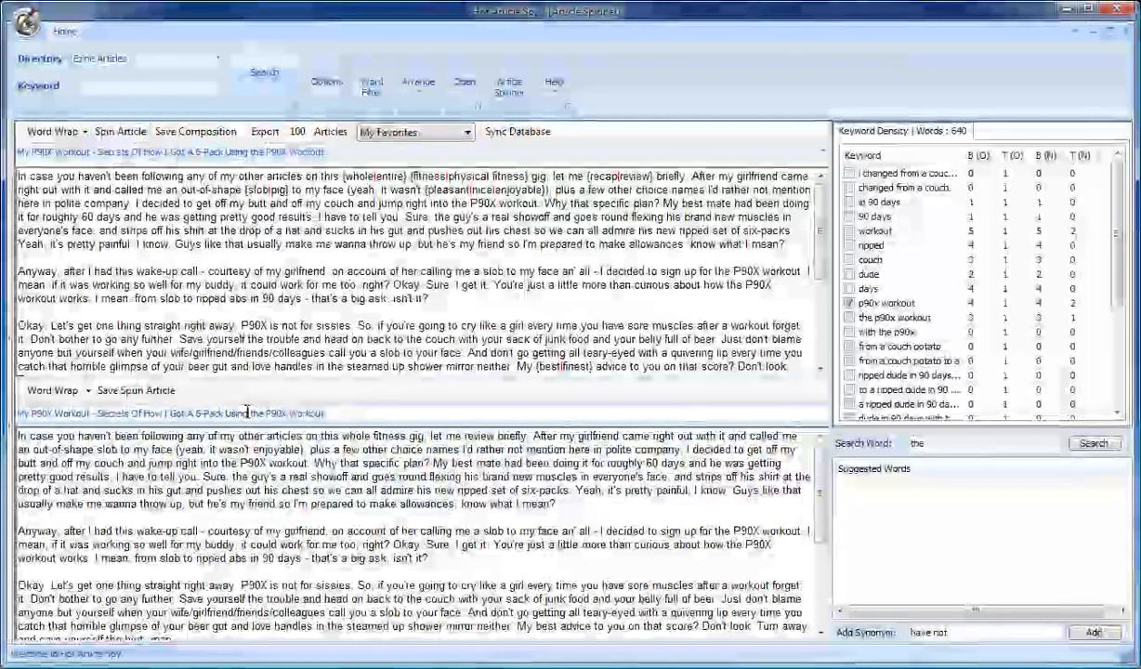
Step: Spin the article several more times to generate new spun versions
{"action": "left_click", "coordinate": [124, 135]}
{"action": "left_click", "coordinate": [124, 134]}
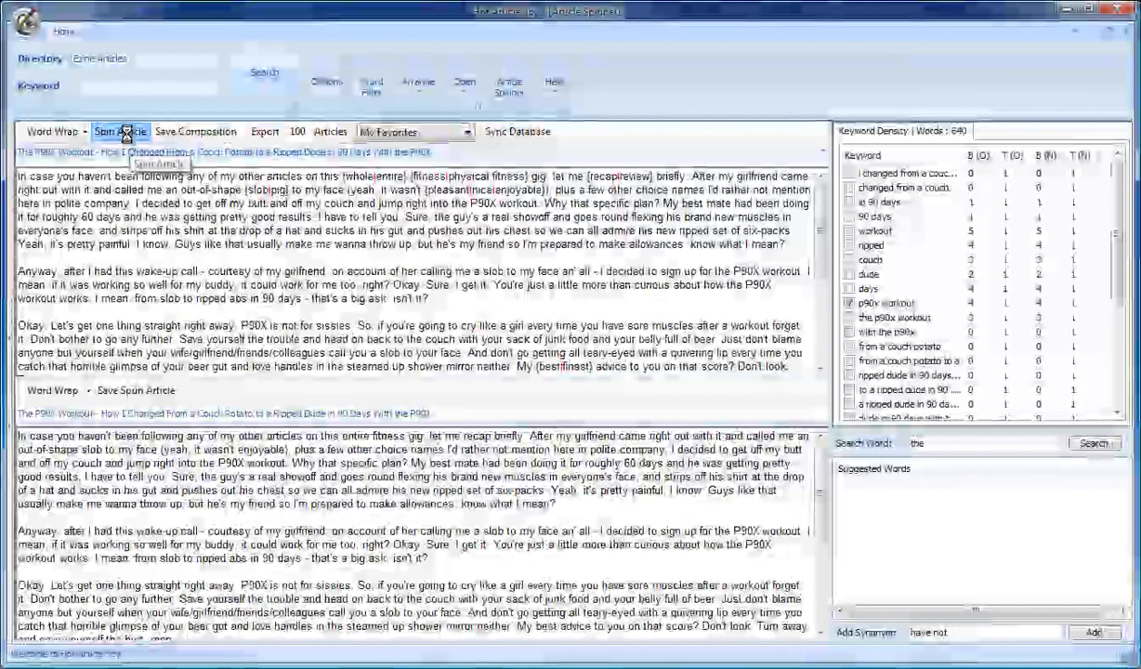
{"action": "left_click", "coordinate": [123, 135]}
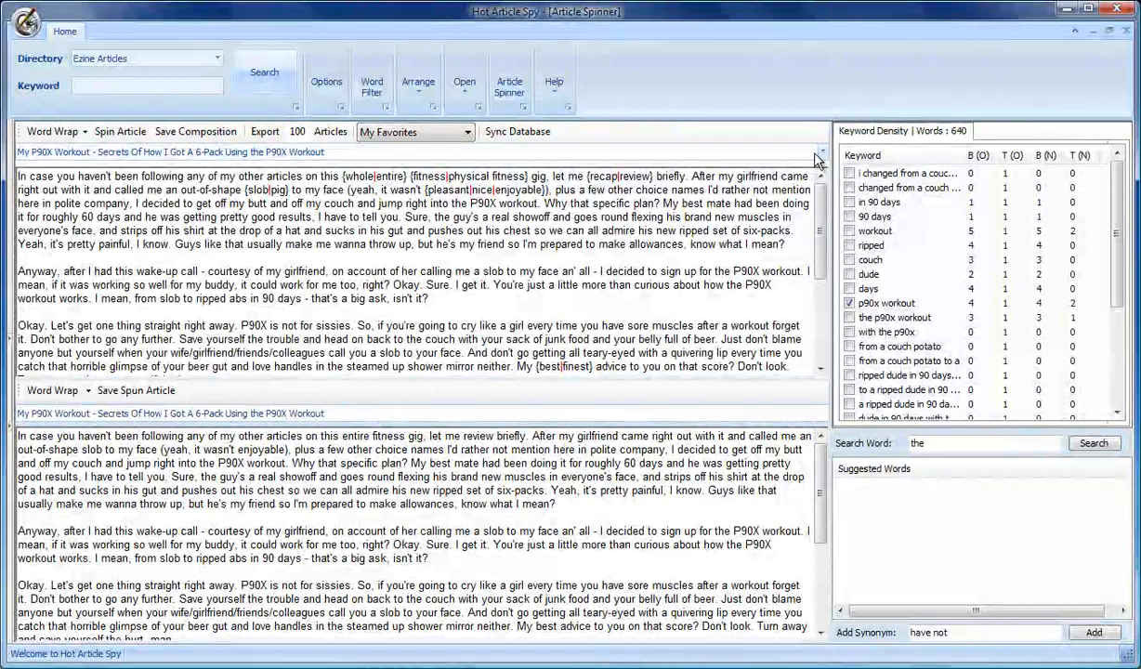
Step: Look up suggested synonyms for 'Secrets' in the new title, switch the title back to the original, and browse the suggestions
{"action": "double_click", "coordinate": [114, 152]}
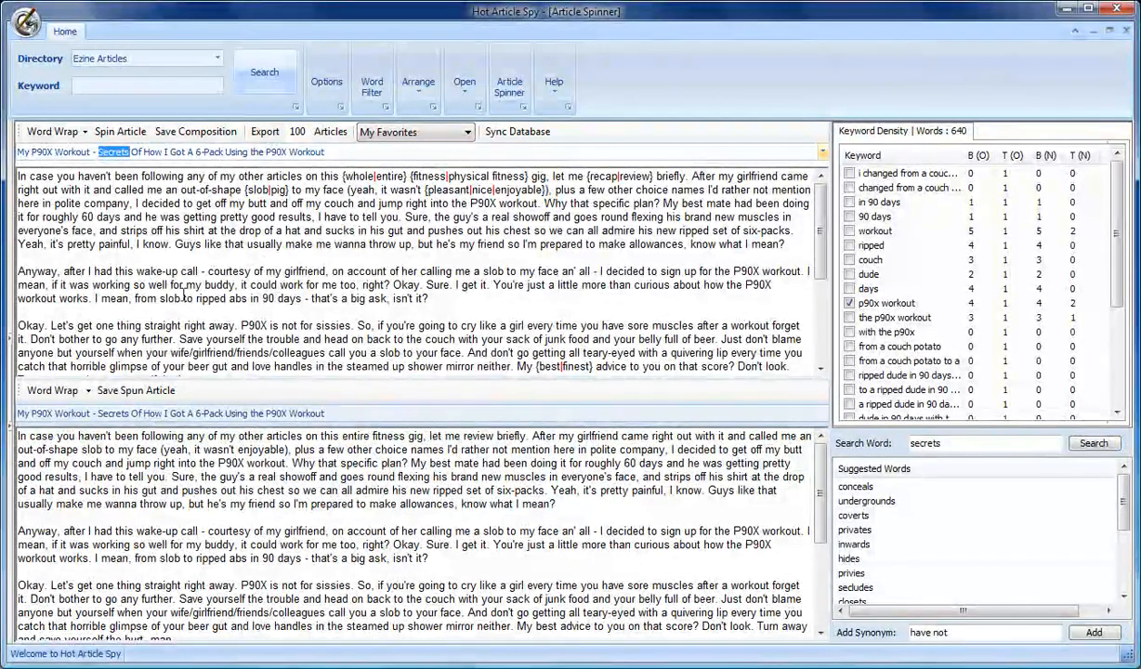
{"action": "left_click", "coordinate": [790, 151]}
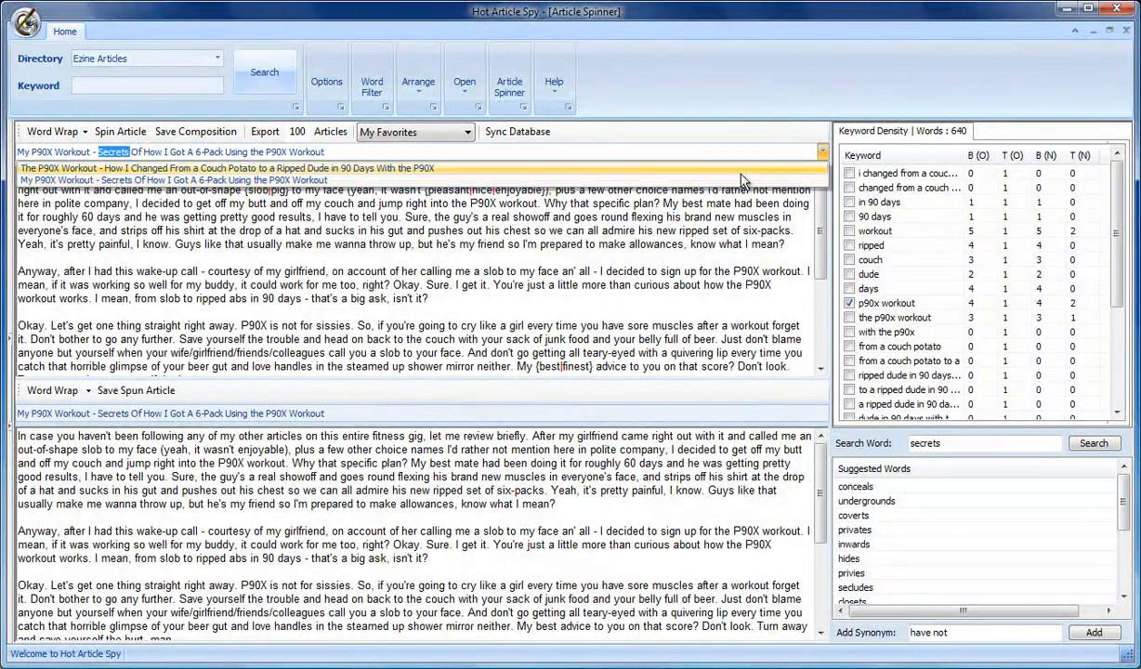
{"action": "left_click", "coordinate": [689, 169]}
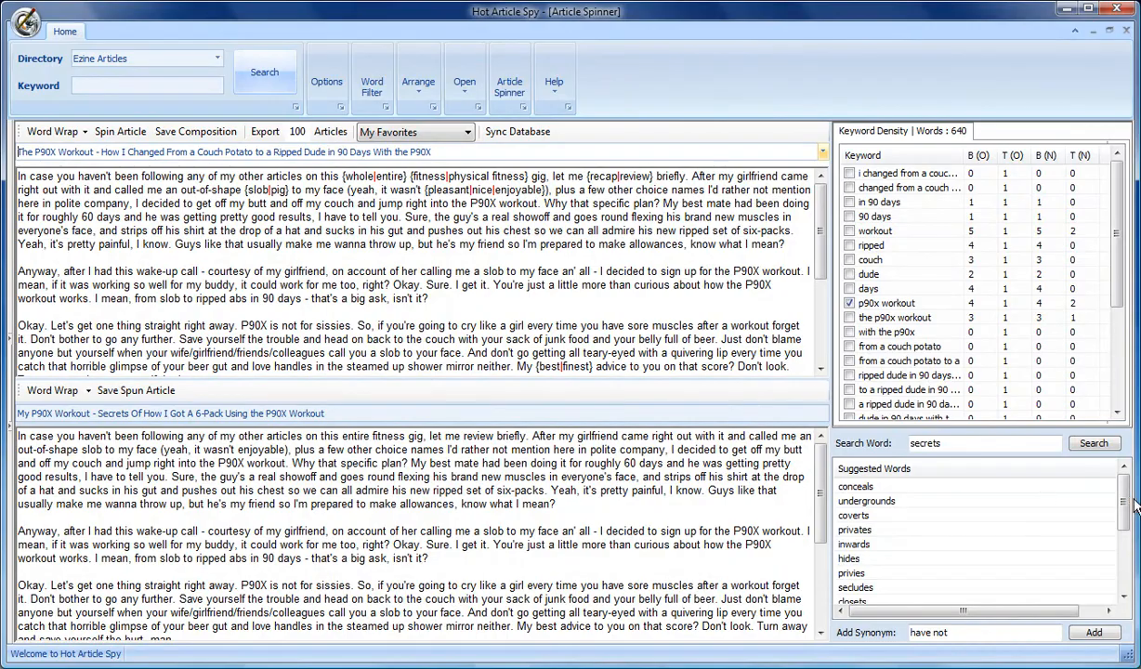
{"action": "left_click_drag", "start_coordinate": [1127, 503], "coordinate": [1125, 557]}
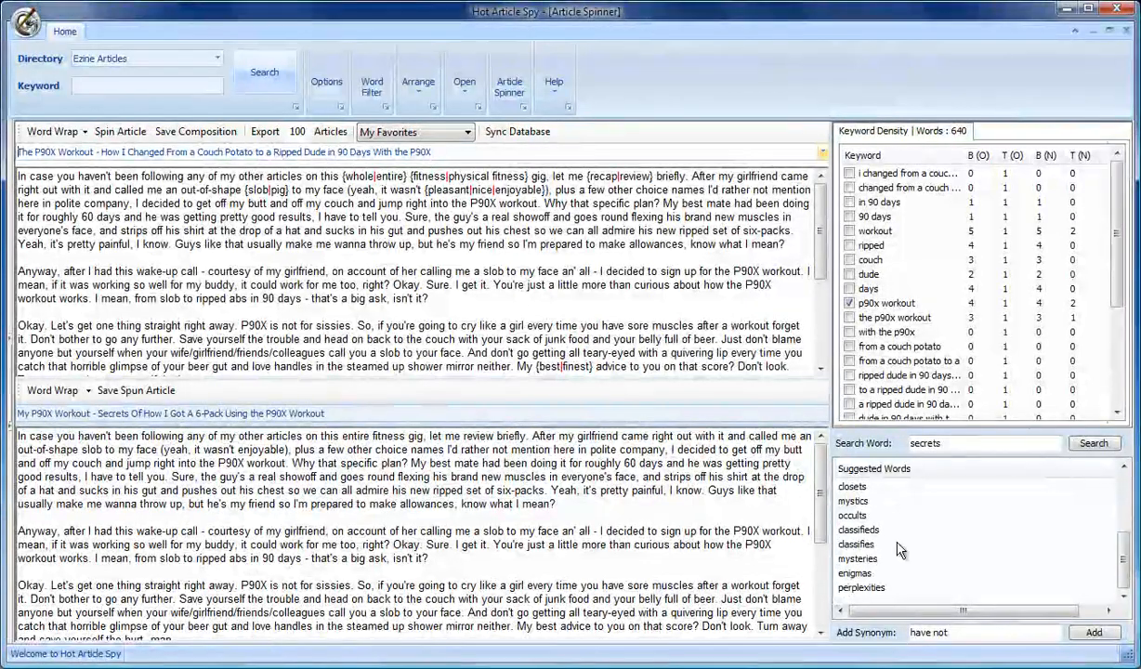
{"action": "left_click_drag", "start_coordinate": [1023, 444], "coordinate": [889, 447]}
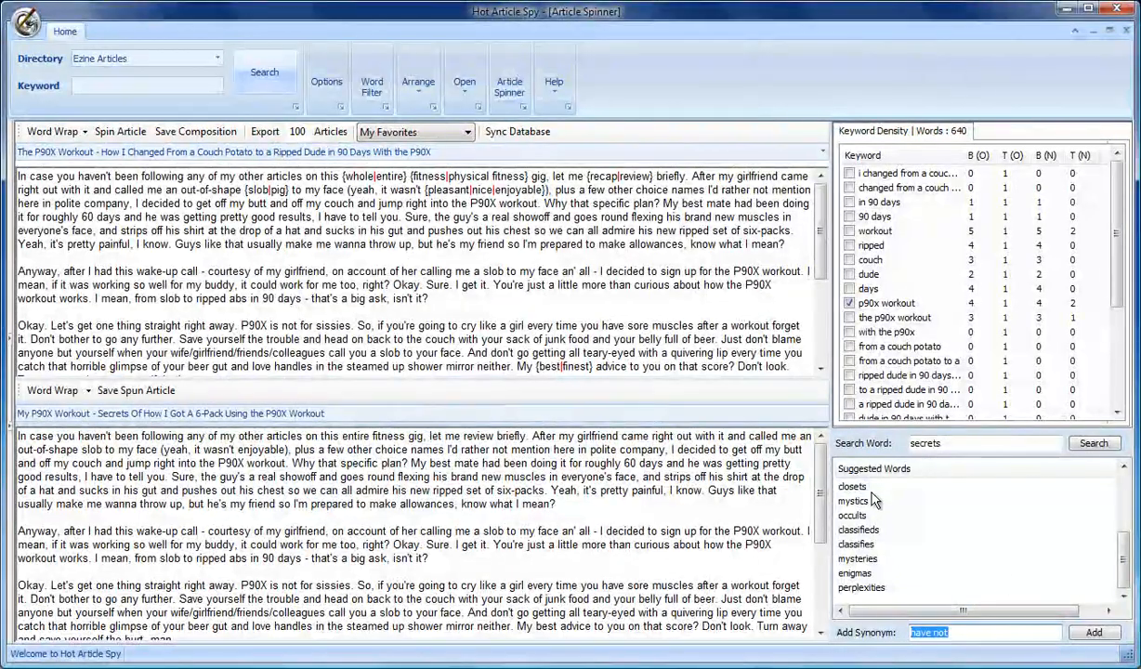
{"action": "mouse_move", "coordinate": [1126, 554]}
{"action": "left_mouse_down"}
{"action": "mouse_move", "coordinate": [1122, 496]}
{"action": "mouse_move", "coordinate": [1124, 550]}
{"action": "left_mouse_up"}
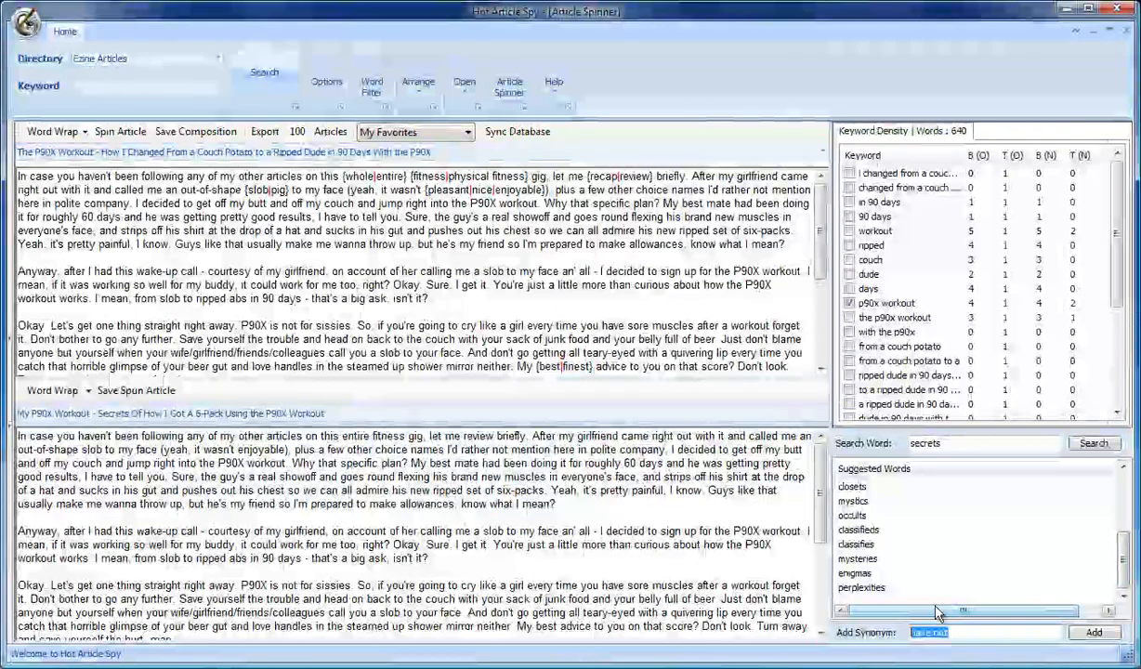